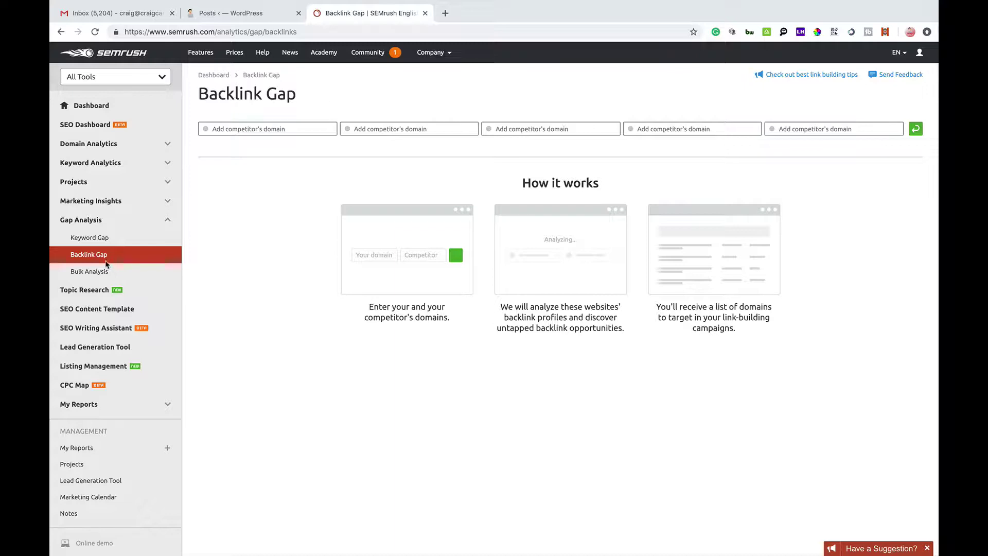
left_click(168, 221)
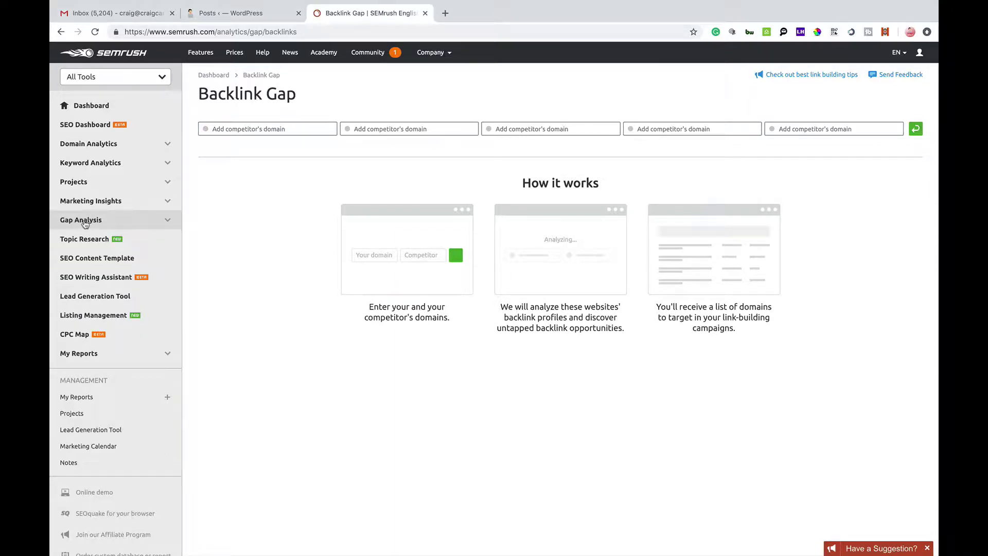
scroll(81, 222, "up", 3)
scroll(81, 222, "up", 3)
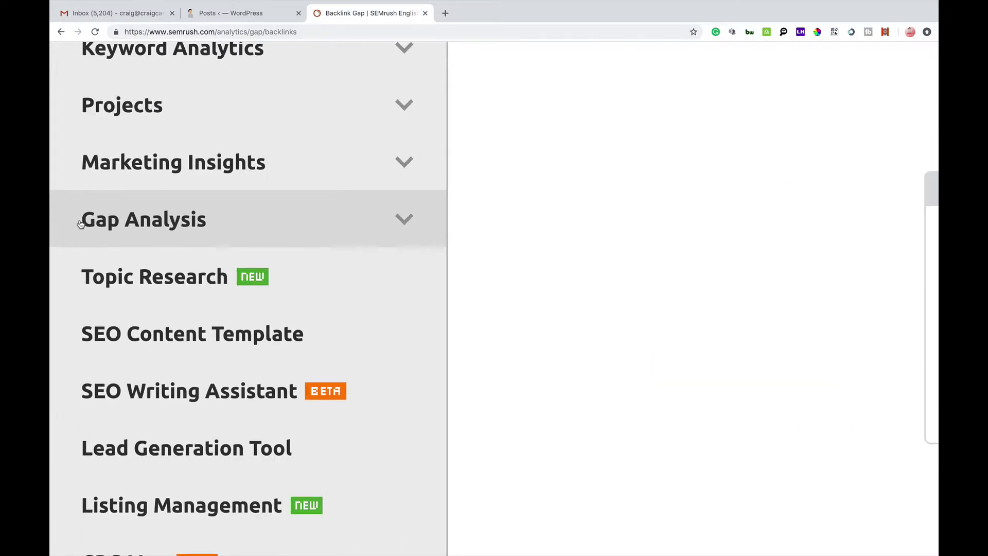
left_click(399, 222)
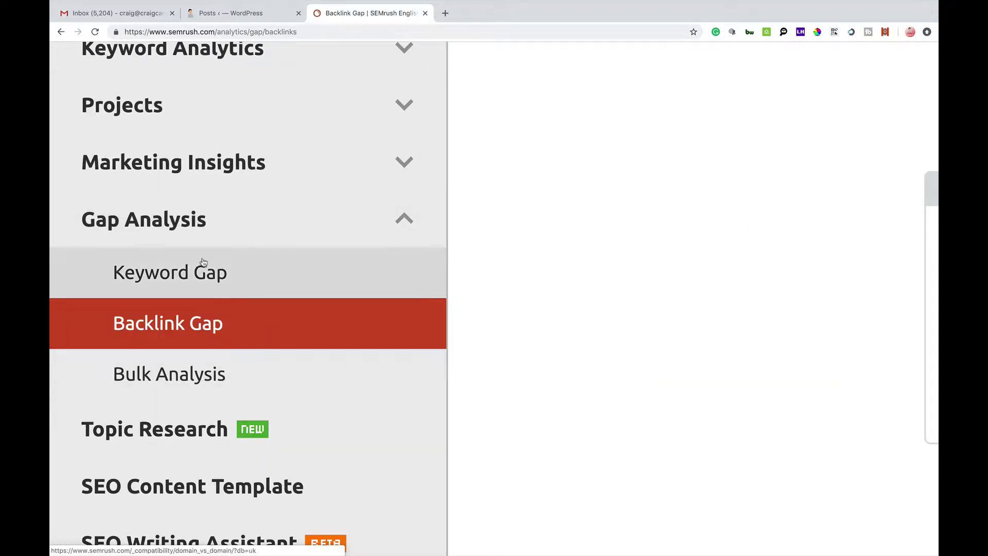
left_click(193, 327)
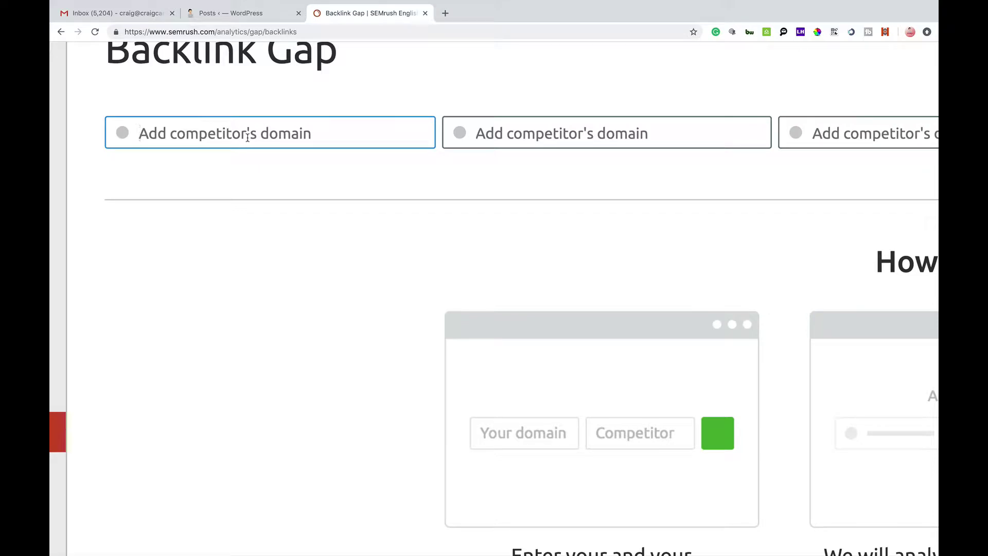
type("www.crai")
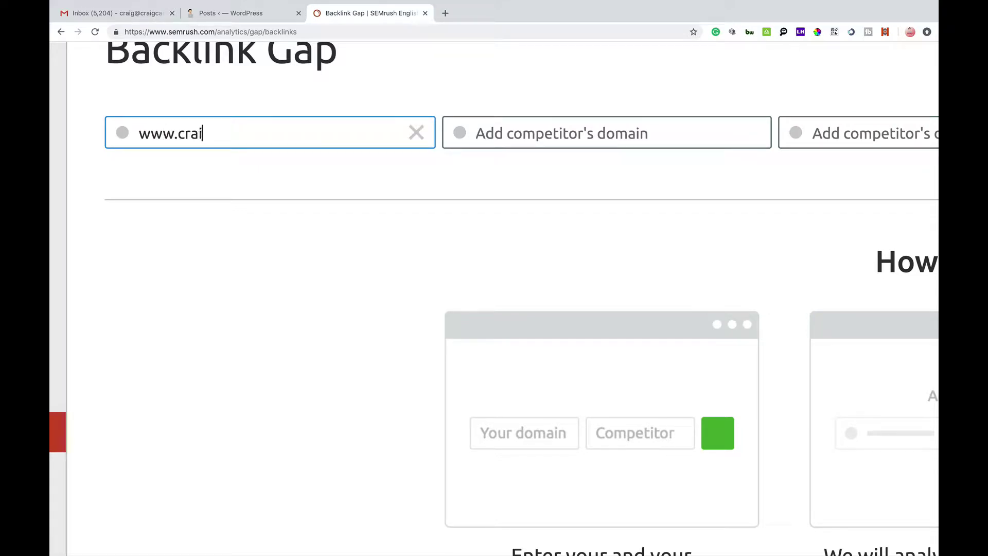
type("gcampbellseo")
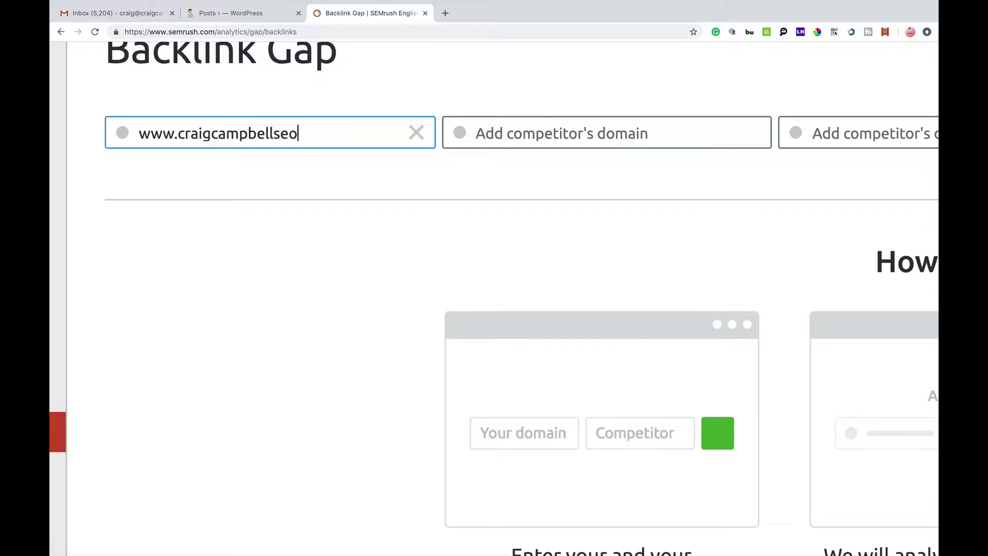
type(".co.uk")
left_click(484, 140)
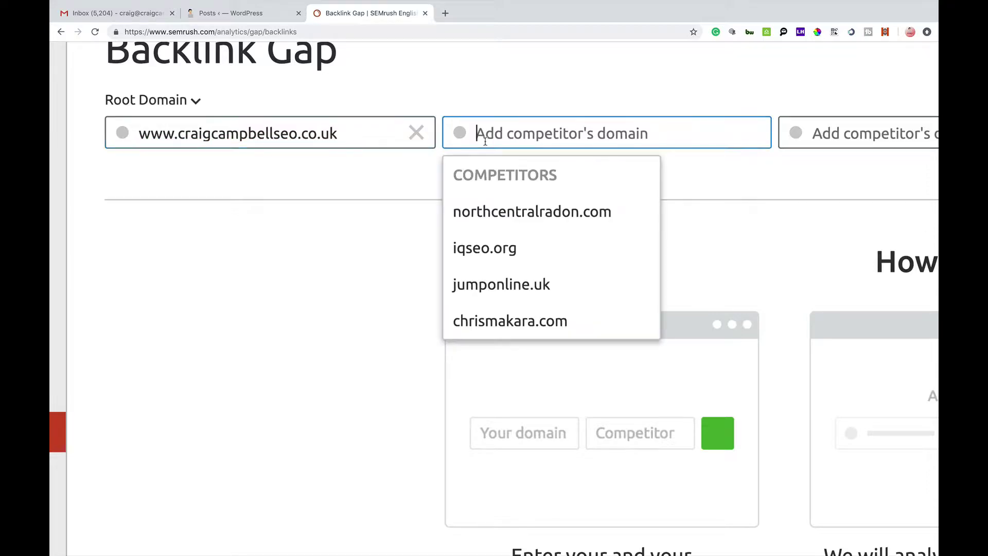
type("www.iq")
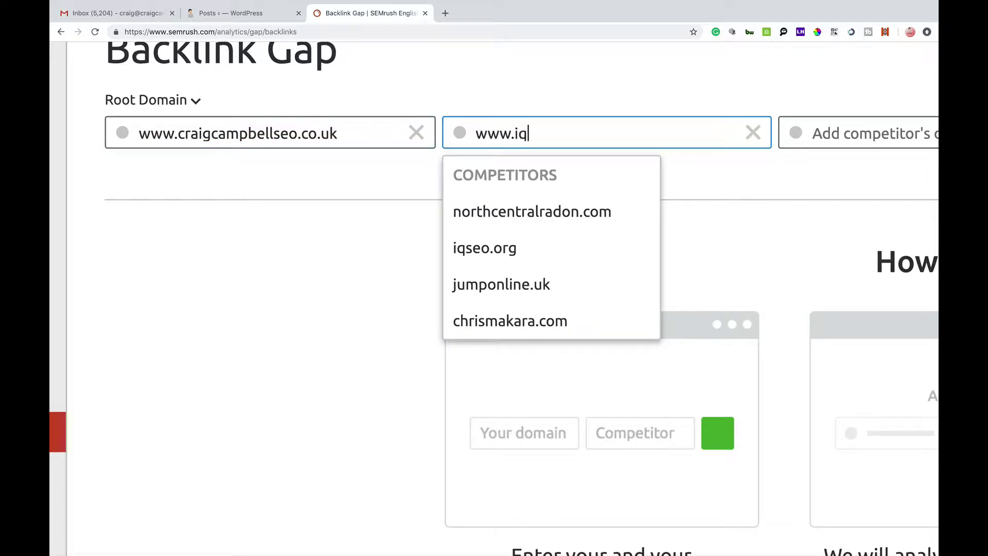
type("seo.ot")
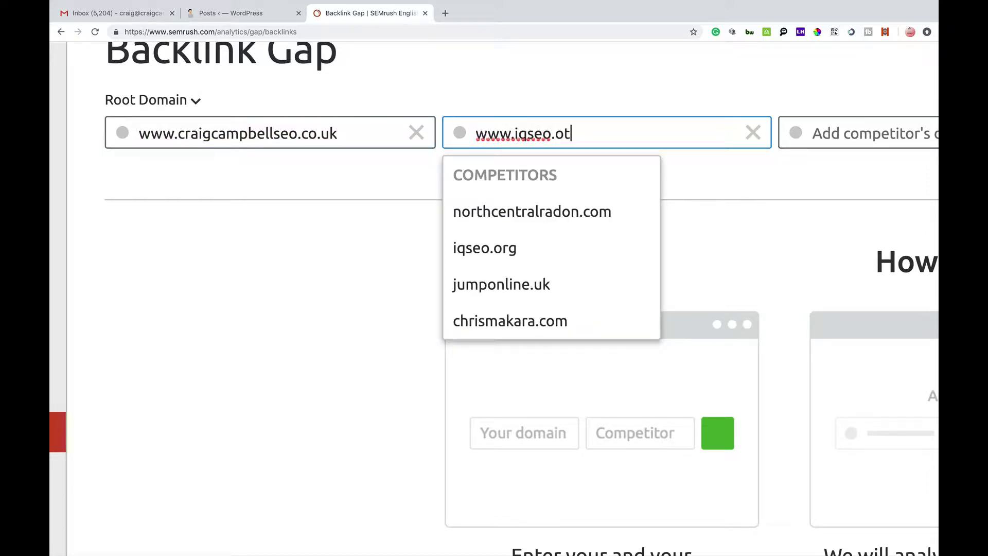
key("BackSpace")
type("rg")
left_click(871, 136)
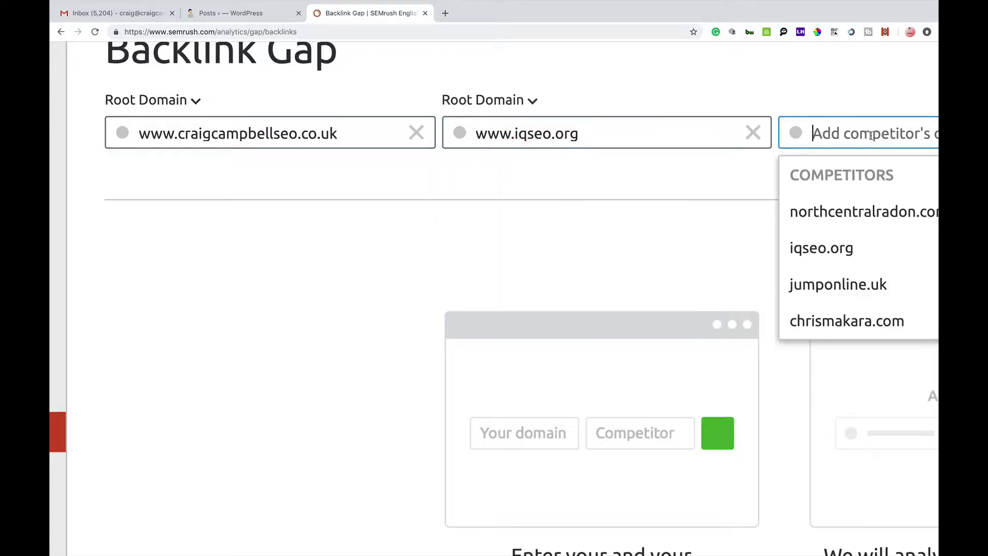
type("www.")
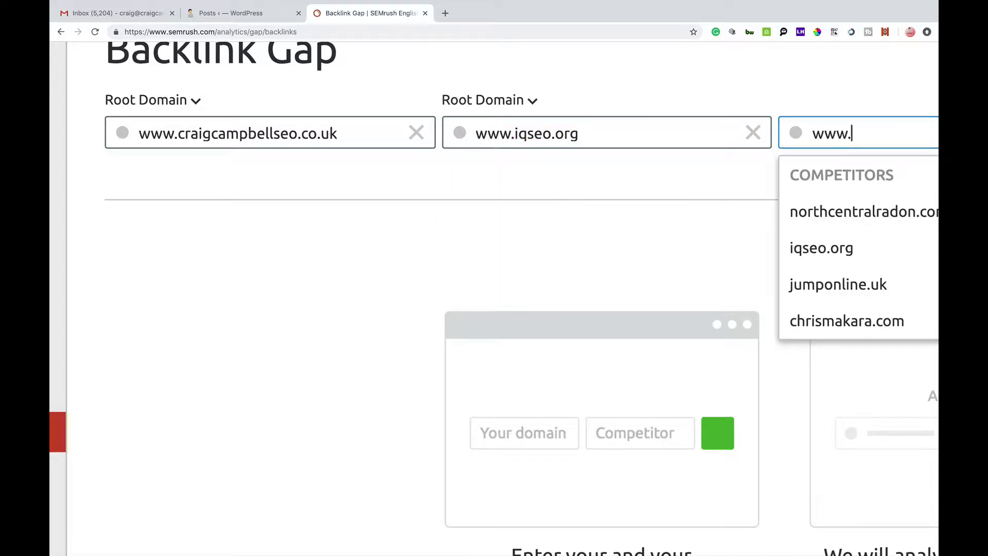
type("matthew")
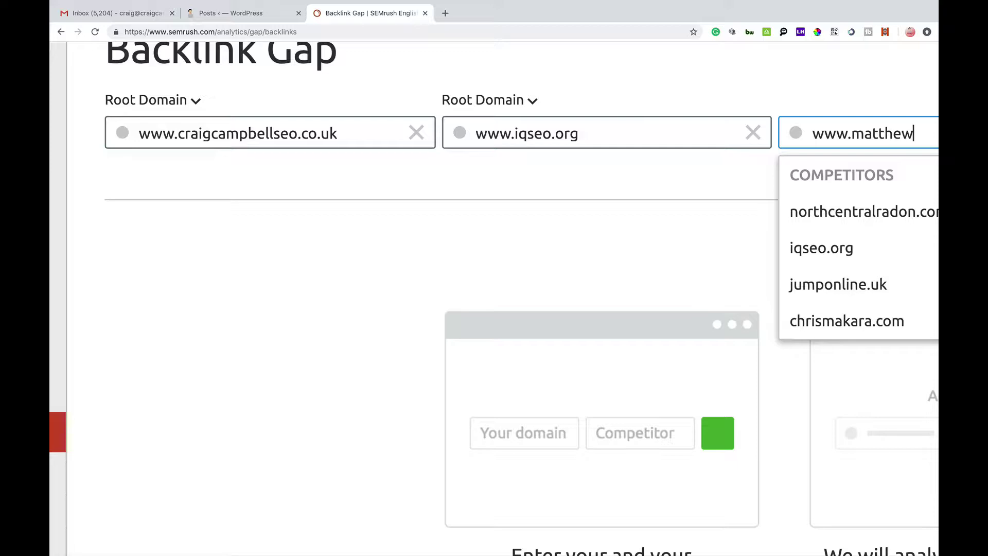
type("woodward.co.uk")
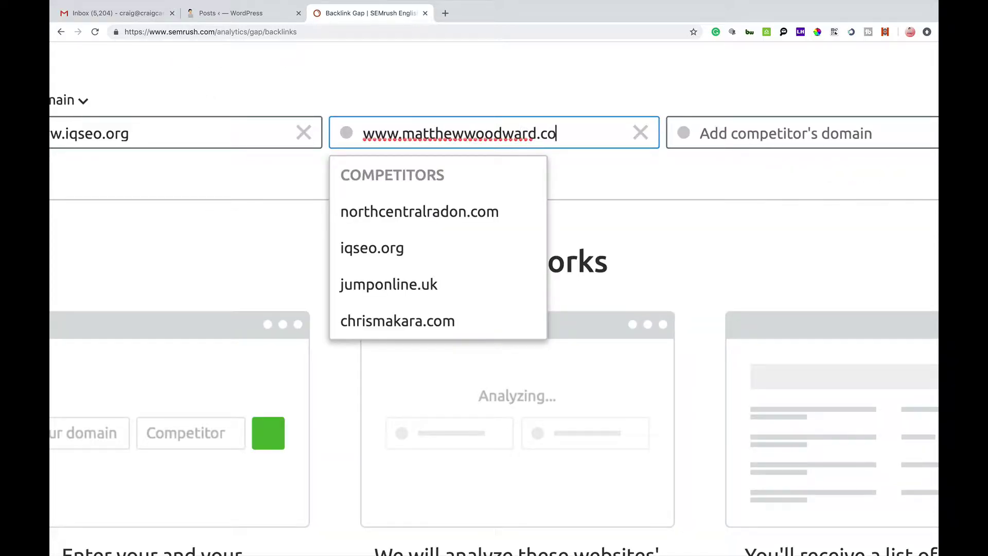
left_click(794, 133)
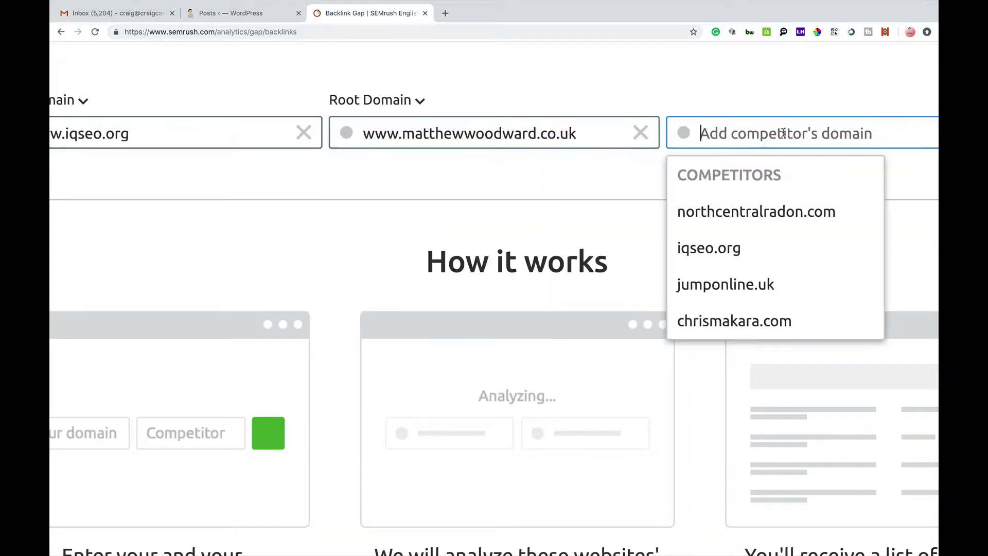
type("www.")
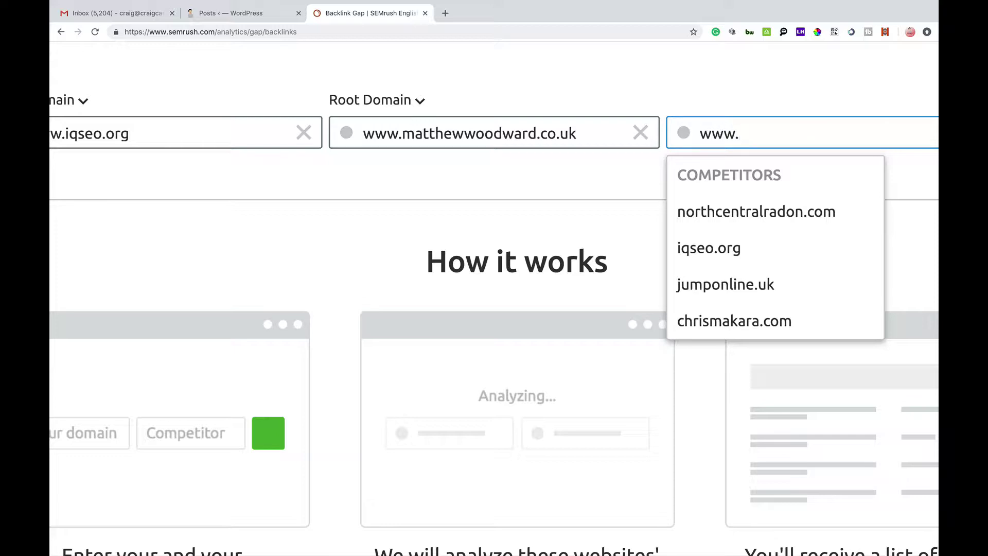
type("diggitymarke")
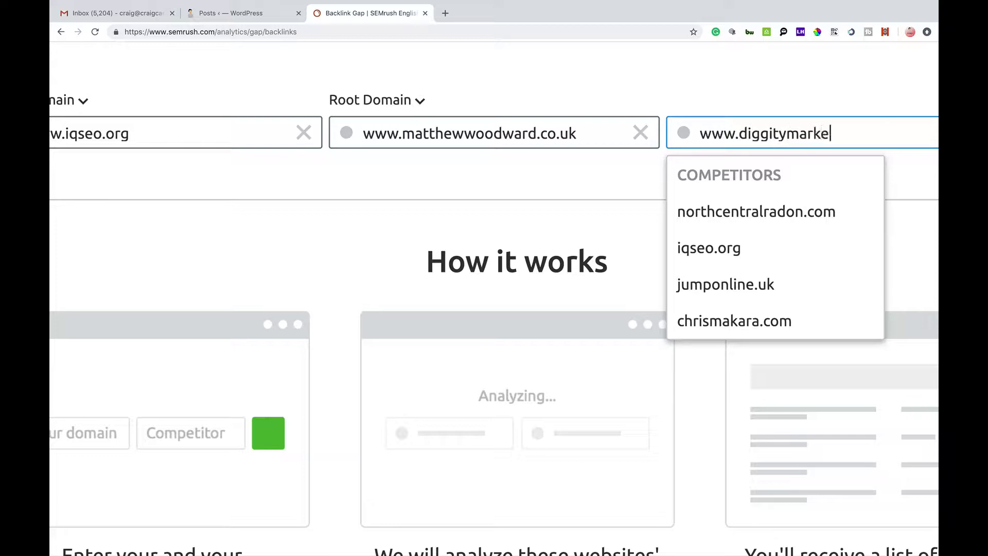
type("ting.com")
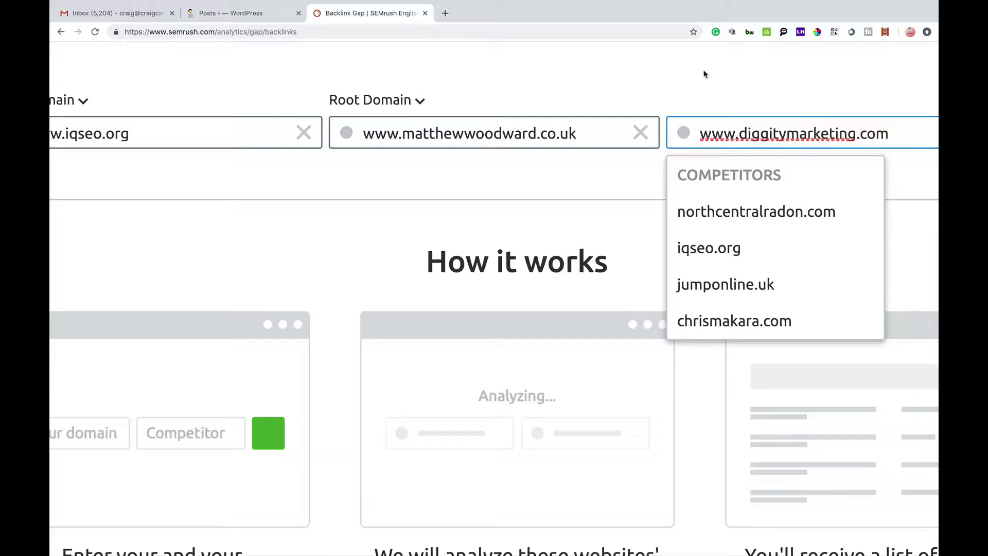
left_click(682, 82)
key("super+minus")
key("super+minus")
key("super+minus")
key("super+minus")
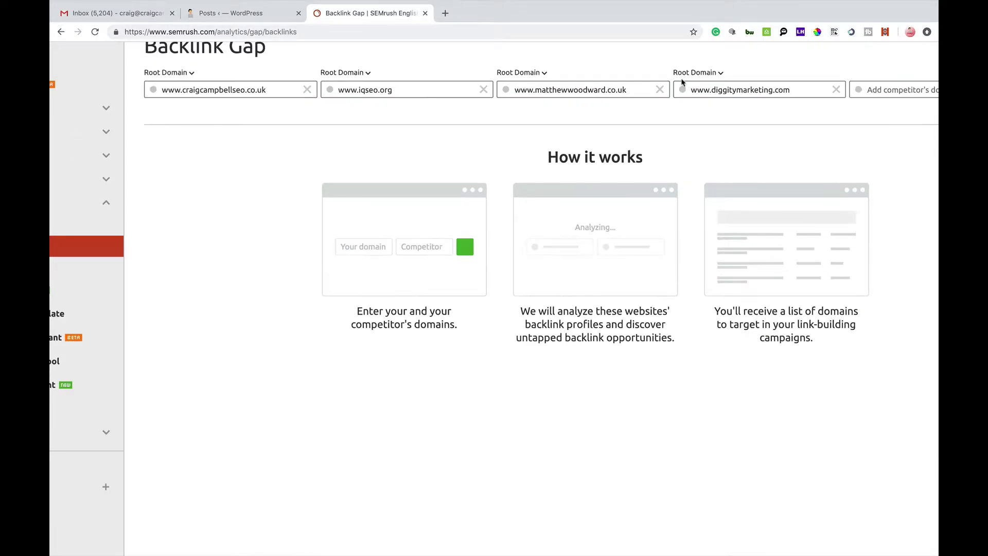
key("super+minus")
key("super+minus")
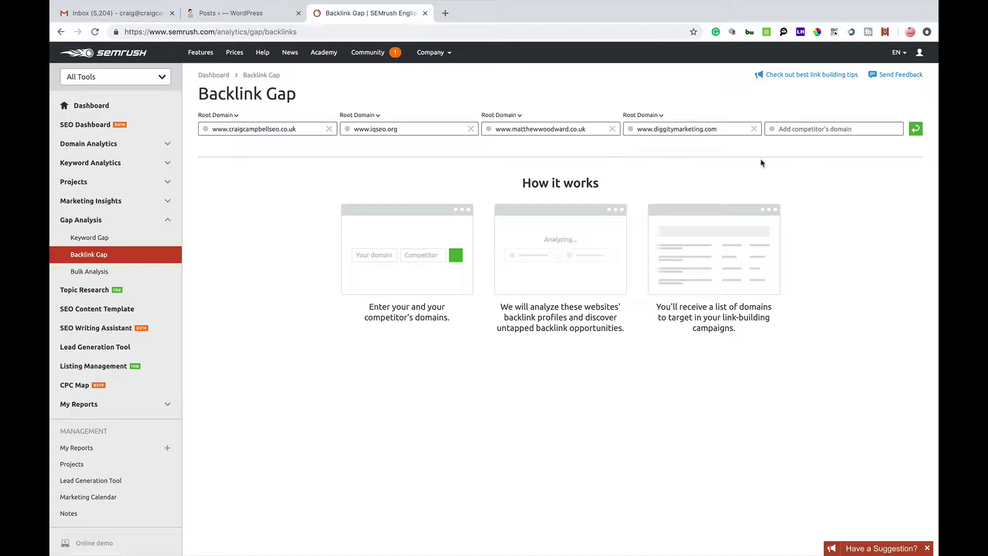
Step: Run the Backlink Gap analysis and review the Total Backlinks chart and referring-domains table
left_click(916, 131)
scroll(917, 131, "up", 3)
scroll(915, 130, "up", 3)
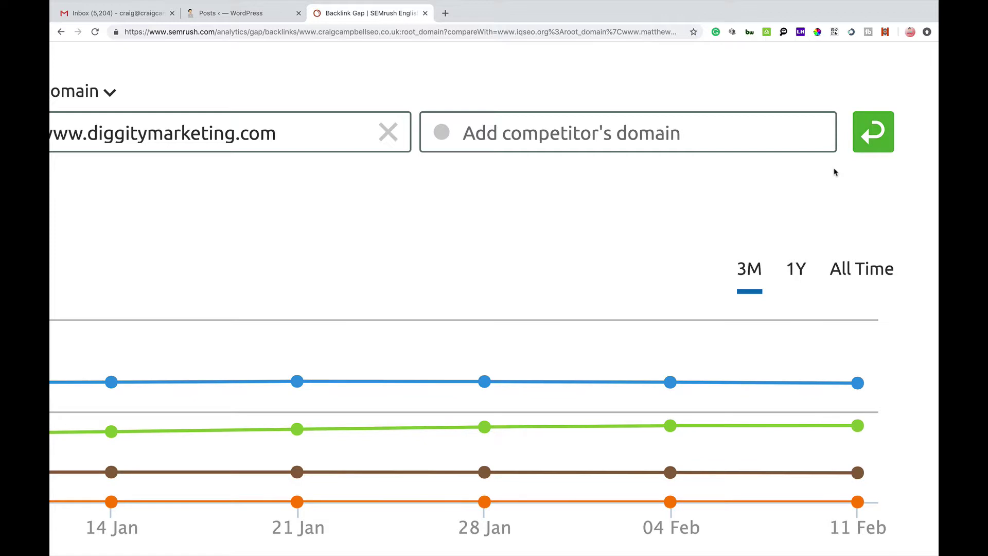
scroll(843, 163, "down", 3)
scroll(835, 172, "down", 3)
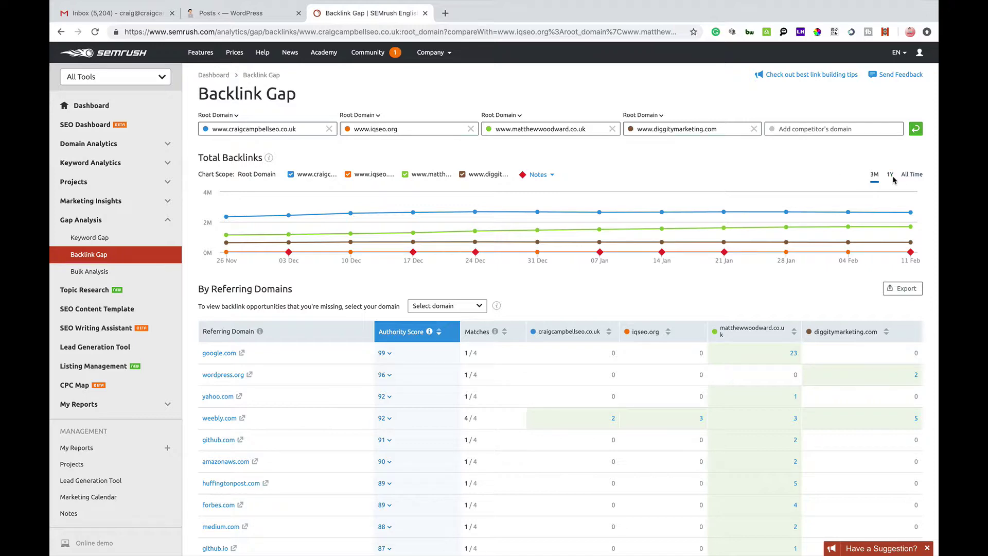
Step: Switch the Total Backlinks chart from the 1-year range to All Time, resetting page zoom
left_click_drag(876, 178, 875, 169)
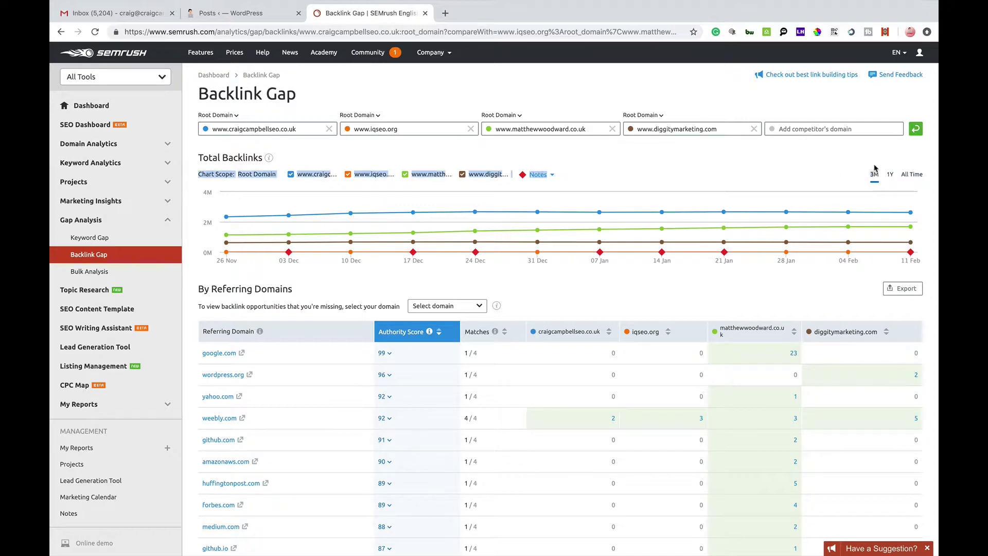
scroll(875, 170, "up", 5)
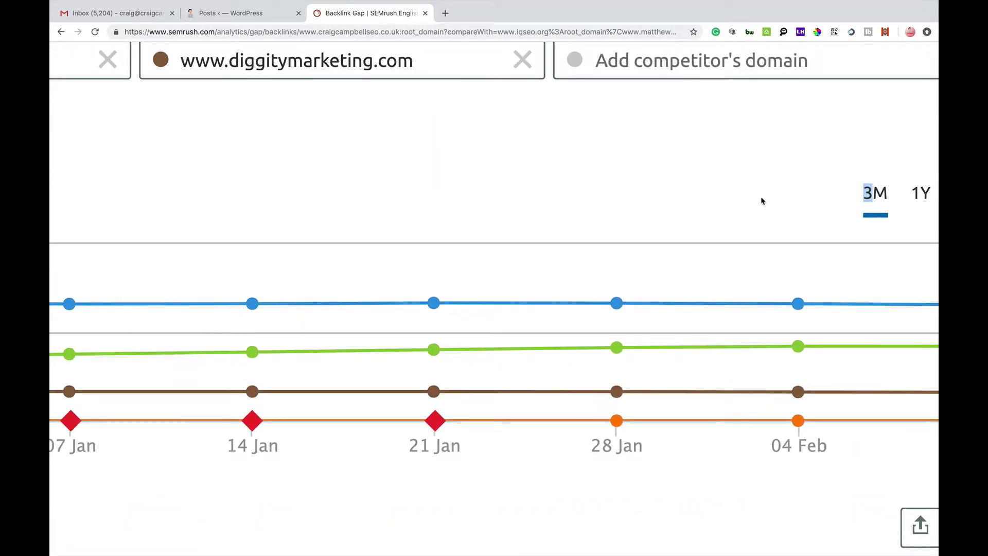
left_click(912, 200)
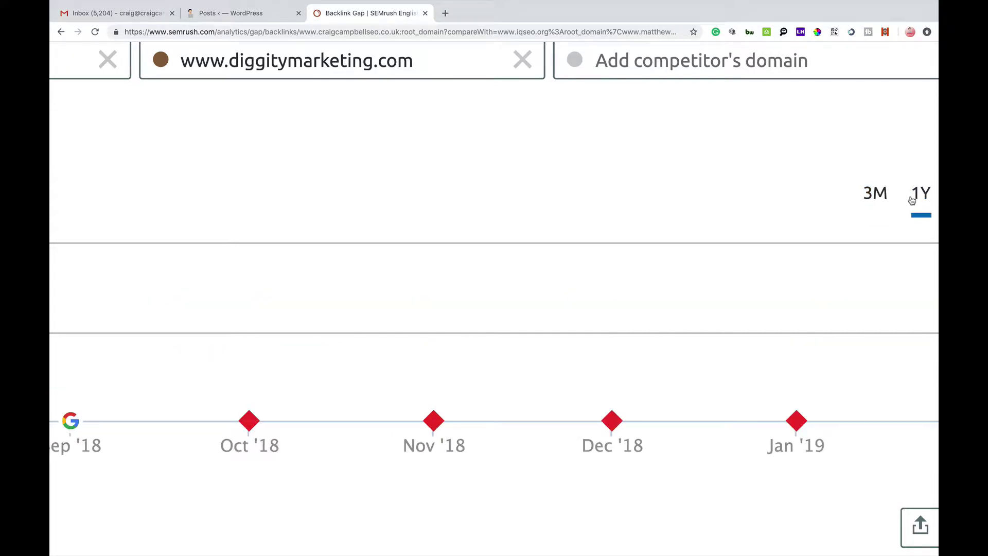
scroll(906, 200, "down", 5)
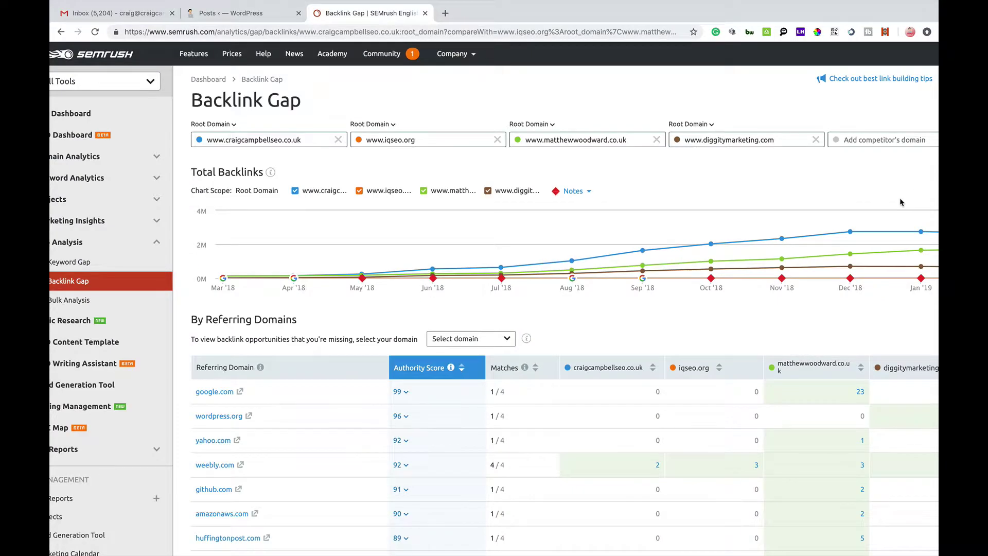
mouse_move(433, 275)
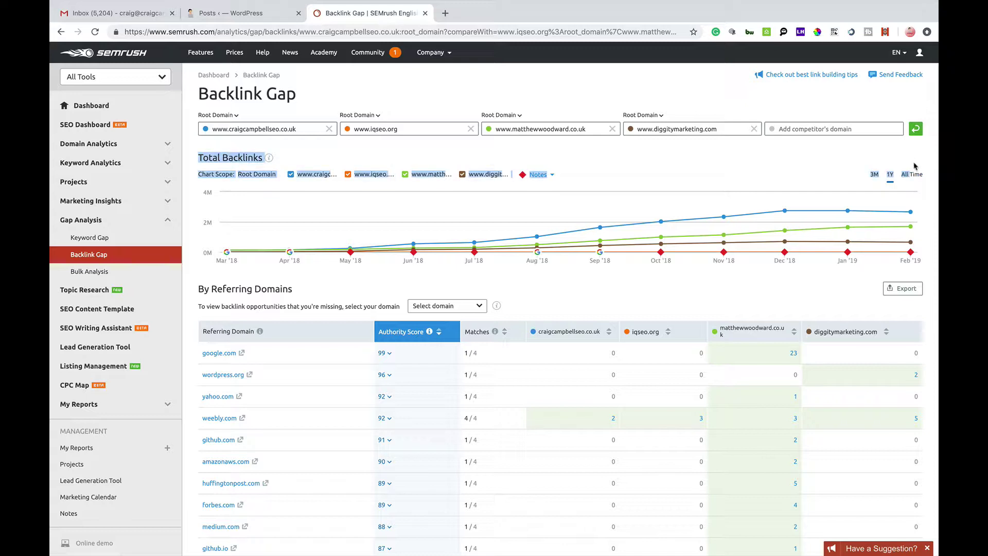
left_click(915, 177)
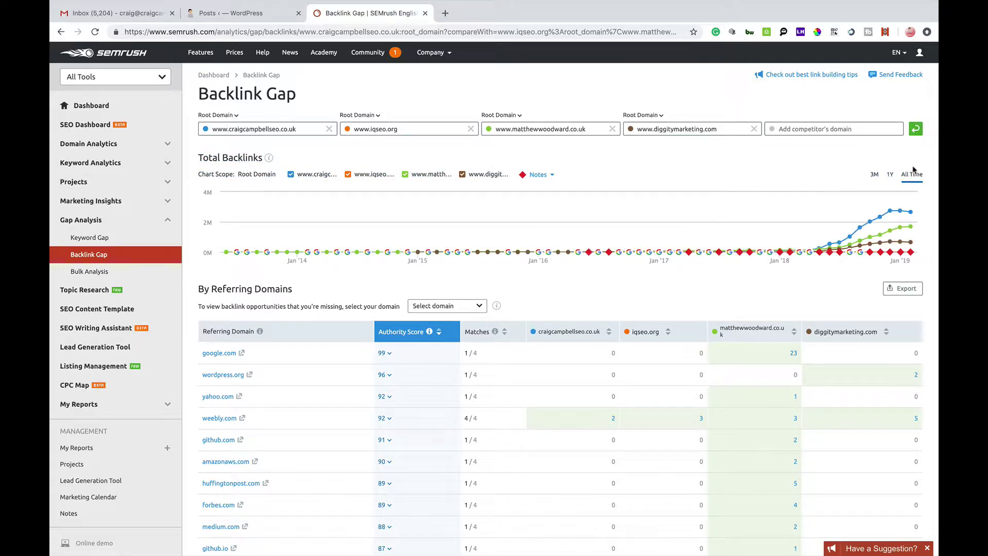
scroll(913, 169, "up", 5)
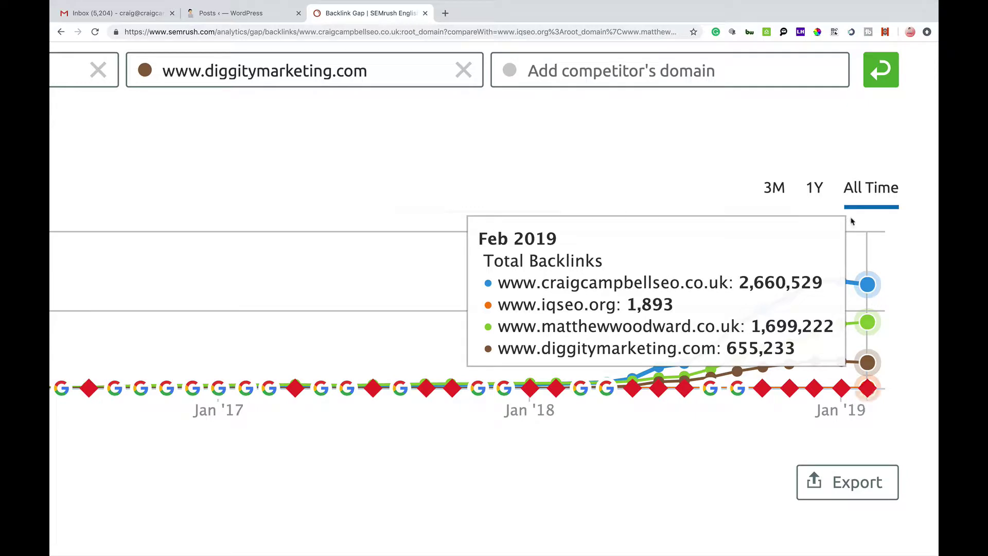
key("ctrl+0")
scroll(795, 180, "down", 2)
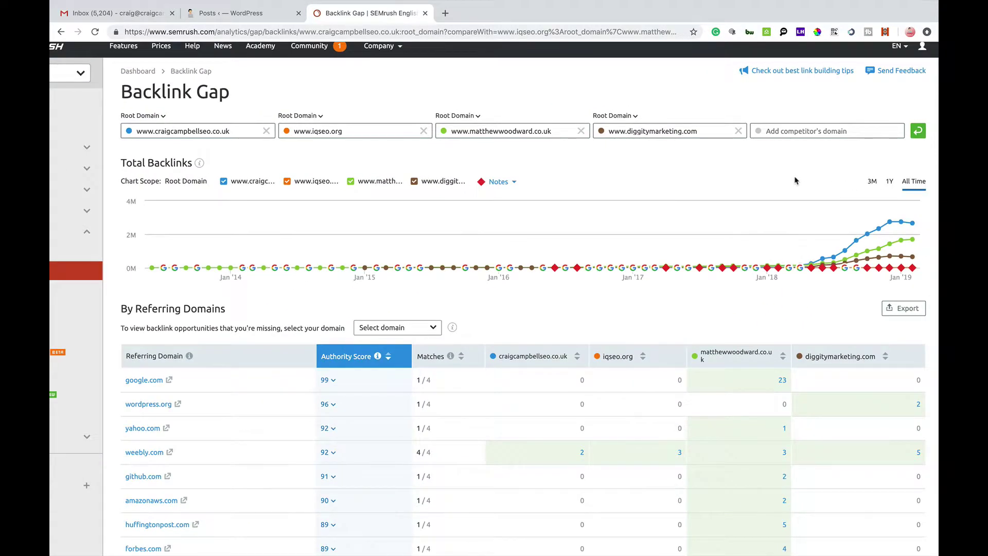
Step: Set the chart to 3M and toggle legend lines so only diggitymarketing.com is hidden
left_click(873, 184)
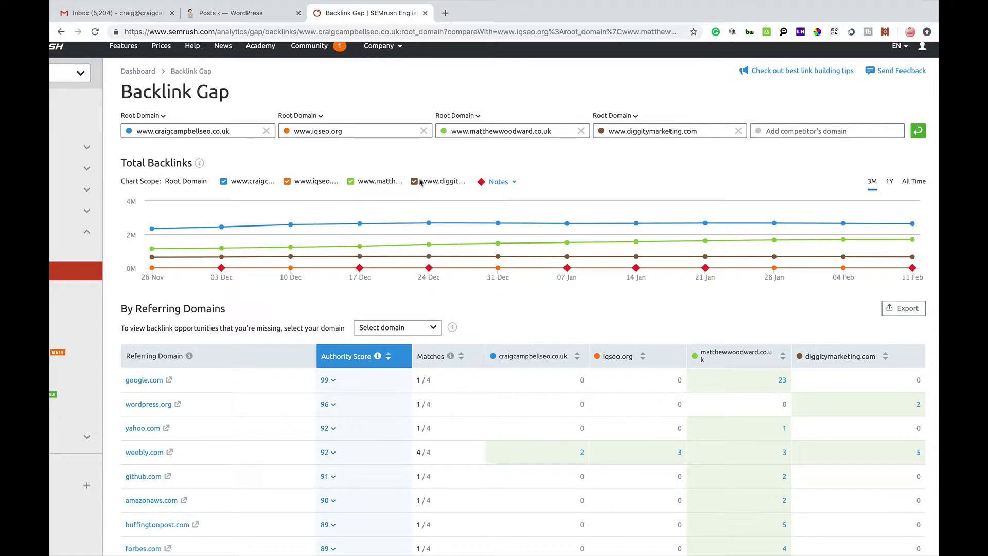
left_click(352, 182)
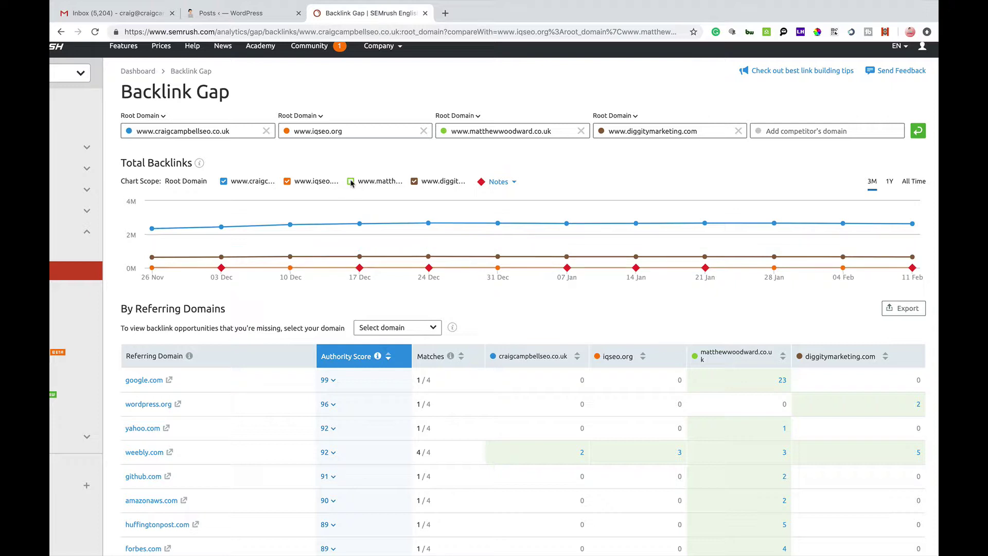
left_click(287, 182)
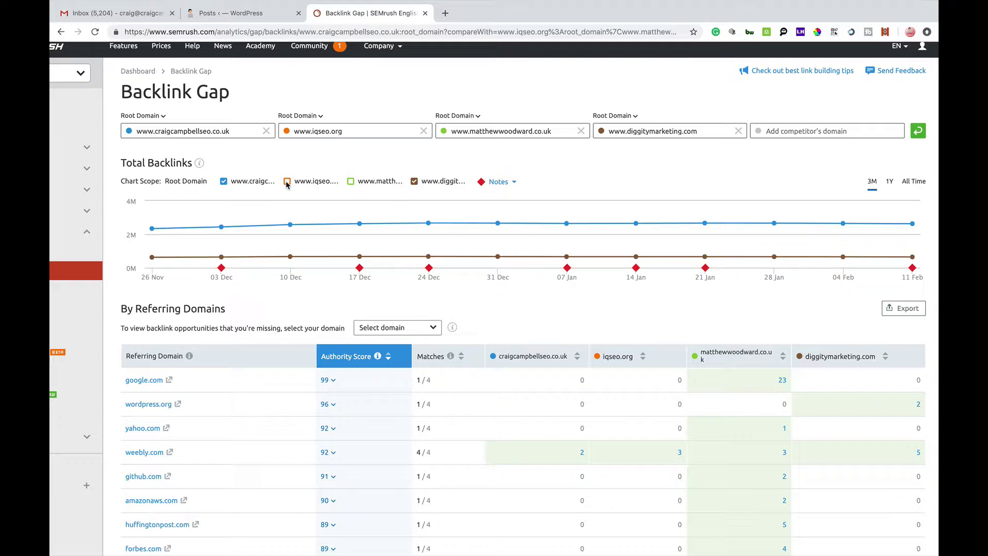
left_click(350, 181)
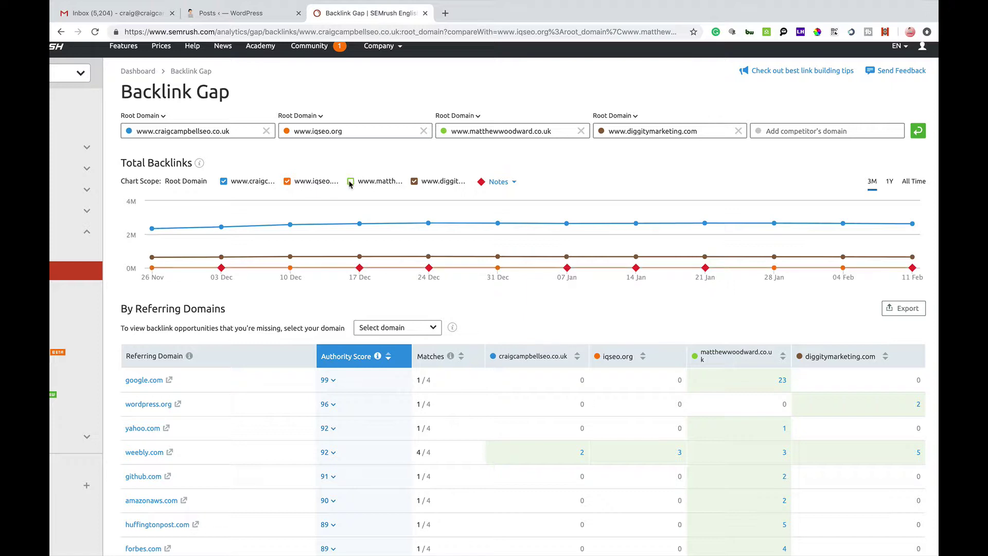
left_click(414, 182)
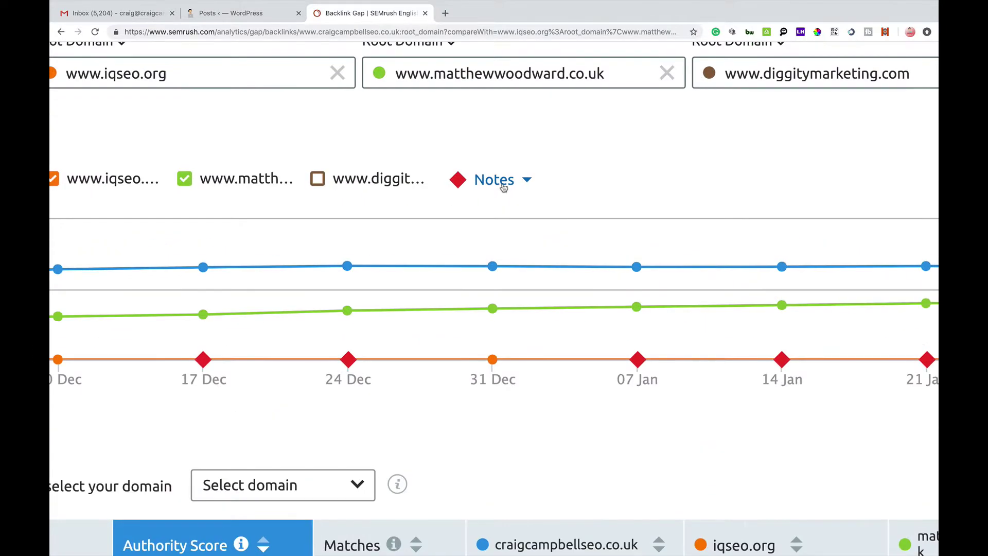
Step: Open the chart's Notes dropdown, start adding a note, then cancel the Add note dialog
left_click(514, 183)
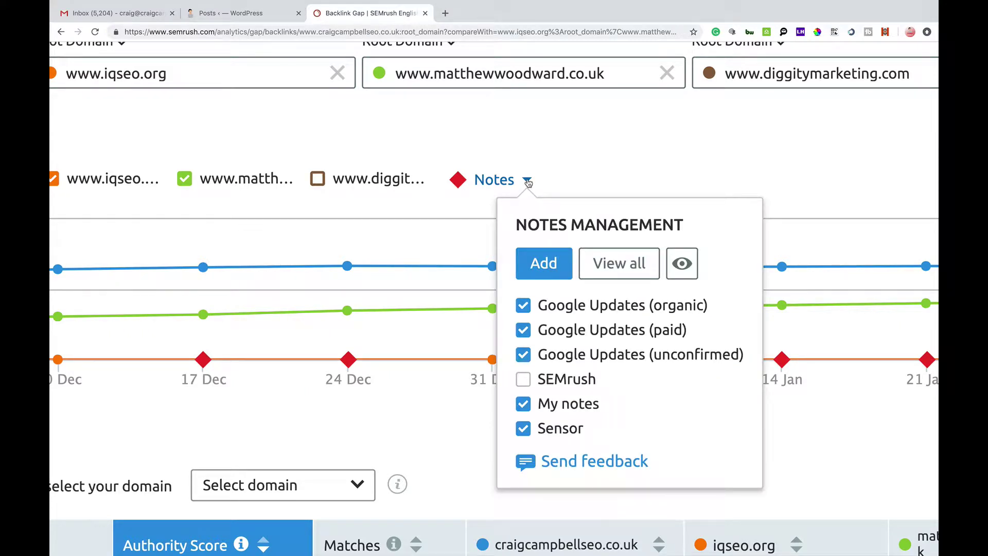
left_click(535, 266)
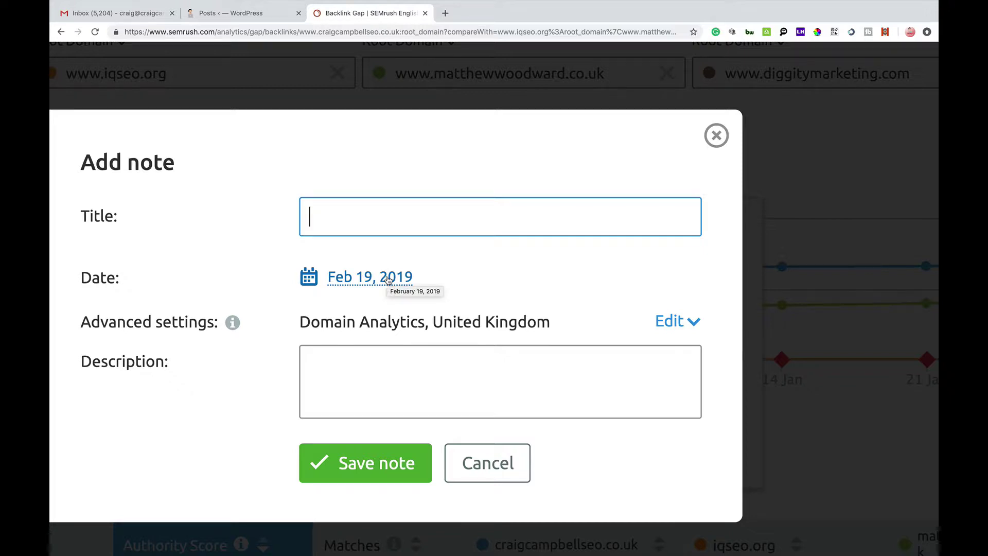
left_click(489, 465)
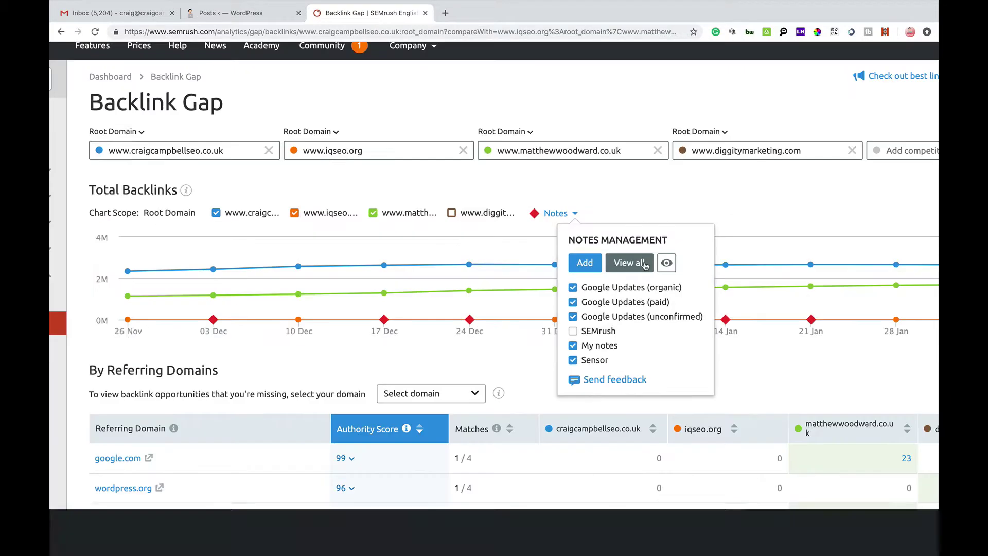
Step: Close the Notes menu and scroll to the By Referring Domains table, led by google.com at 99
left_click(517, 173)
left_click_drag(298, 203, 289, 554)
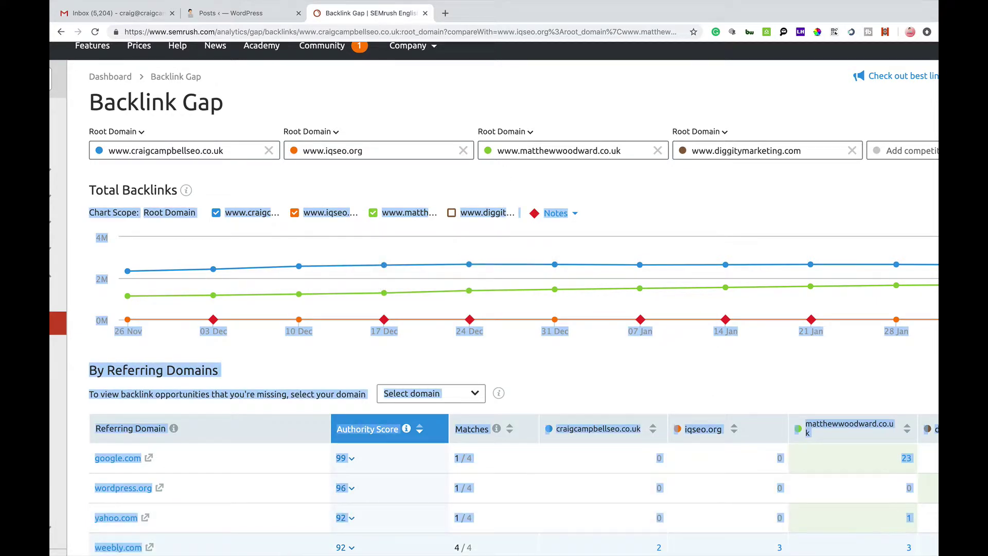
left_click(566, 364)
scroll(565, 362, "down", 3)
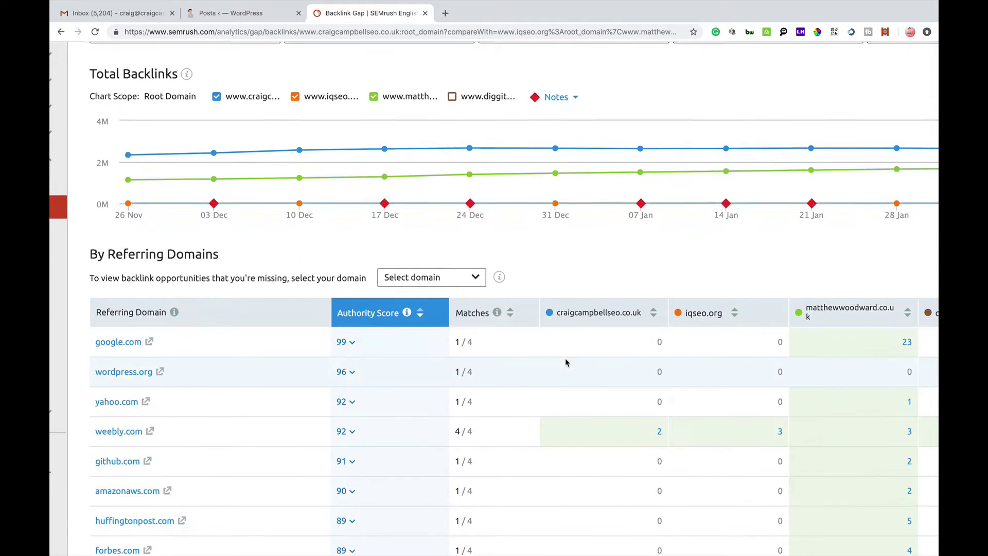
scroll(566, 363, "down", 4)
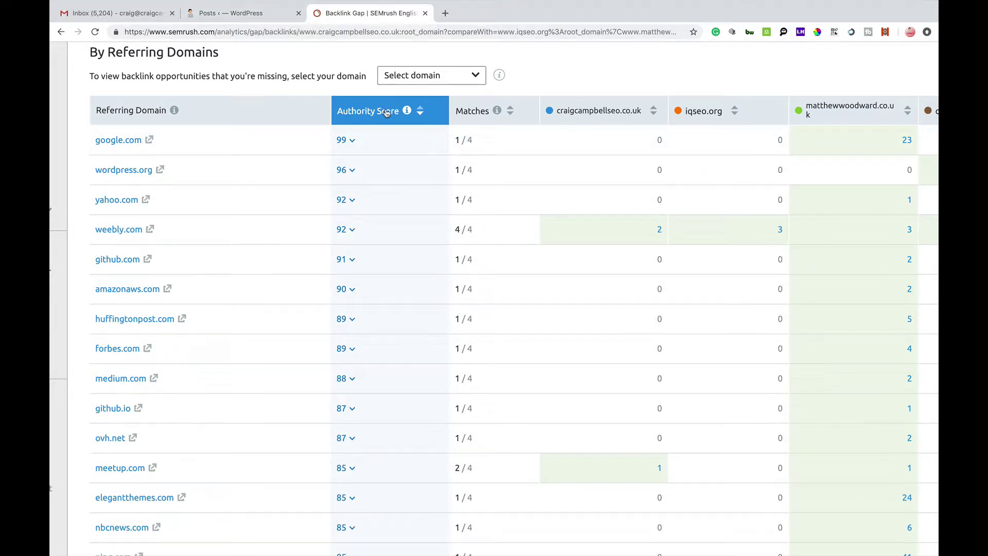
mouse_move(408, 112)
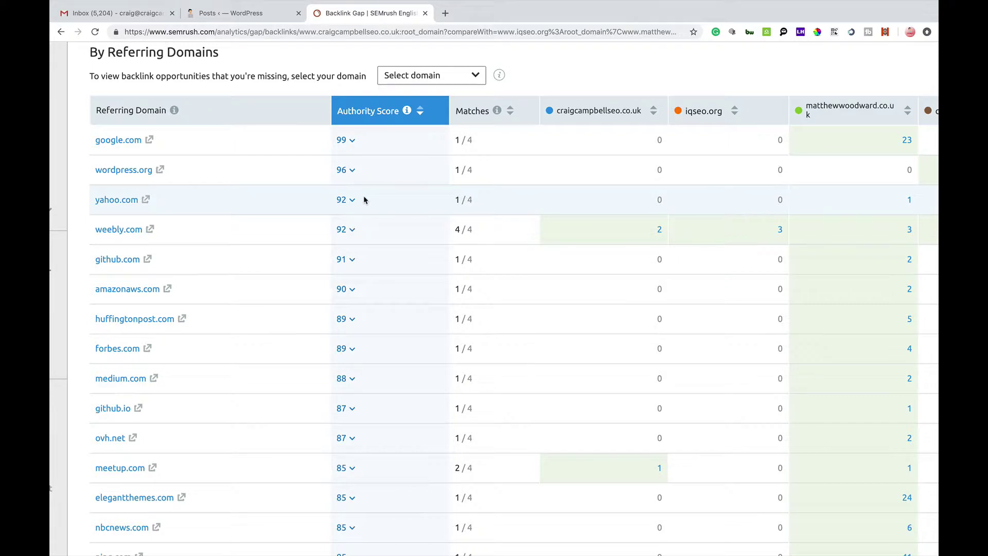
scroll(363, 200, "up", 5)
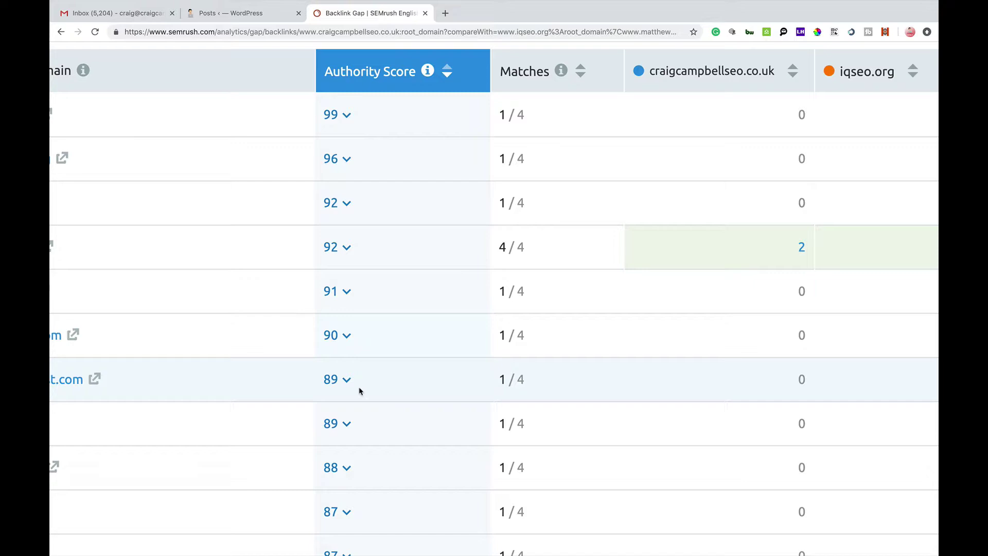
scroll(381, 316, "down", 5)
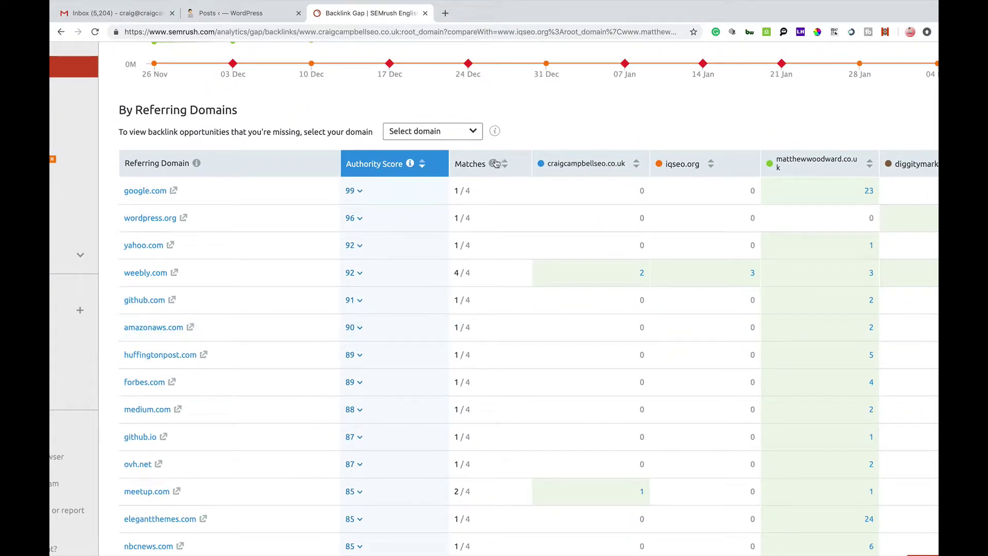
mouse_move(495, 164)
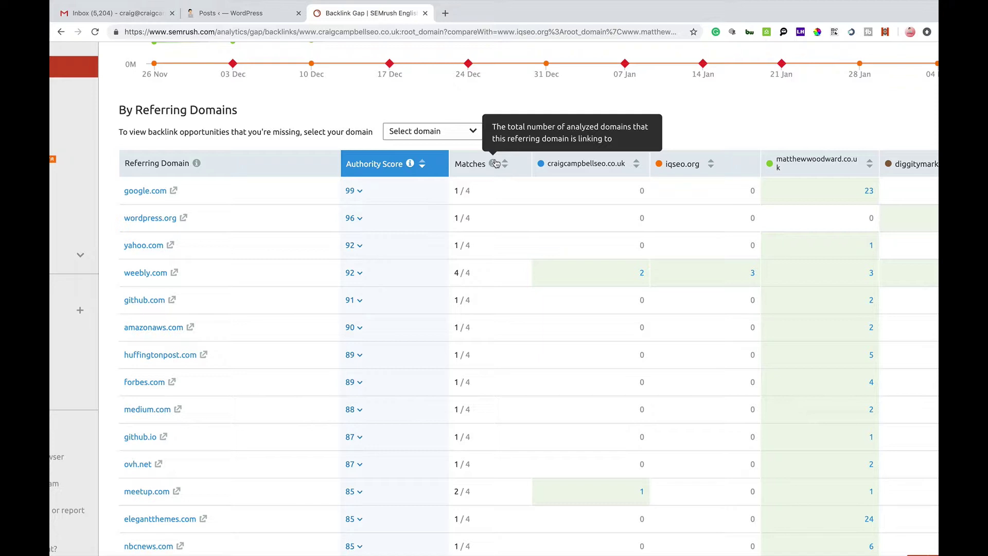
key("super+minus")
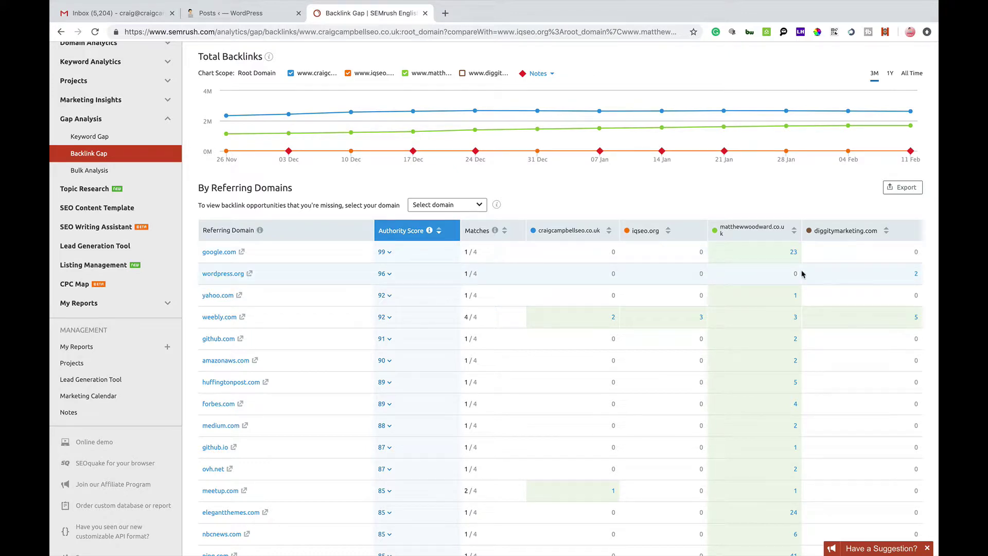
scroll(793, 252, "up", 10, "ctrl")
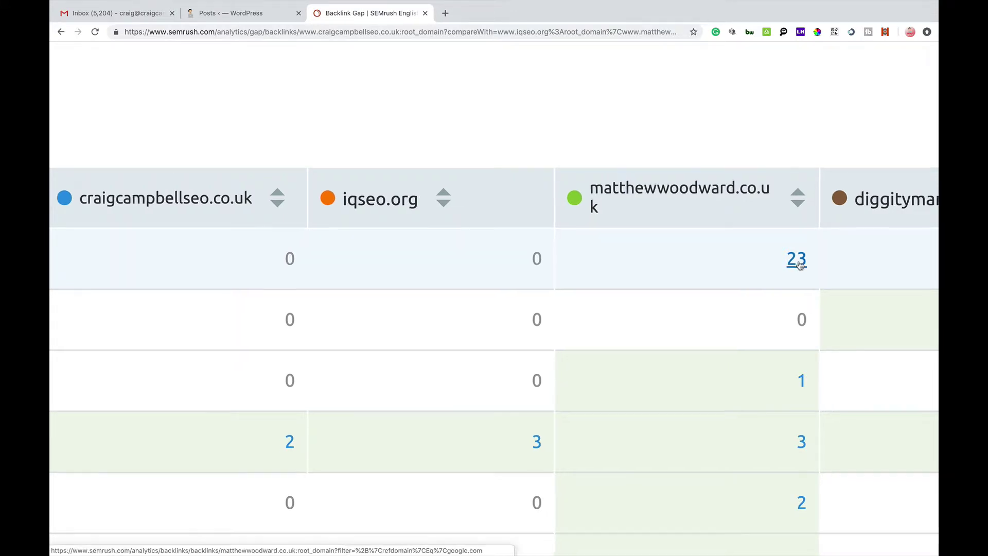
scroll(799, 265, "down", 5, "ctrl")
scroll(799, 265, "down", 3, "ctrl")
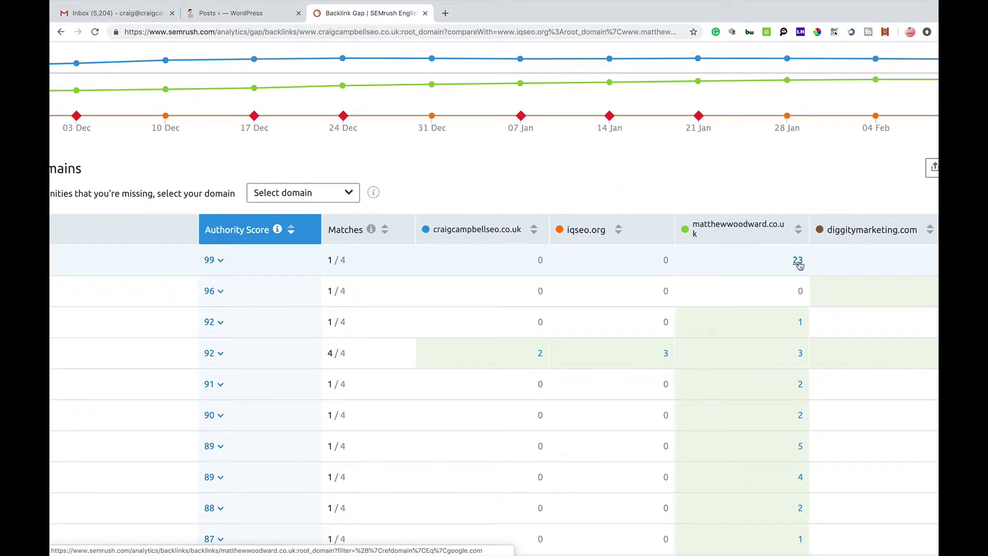
scroll(799, 265, "down", 4, "ctrl")
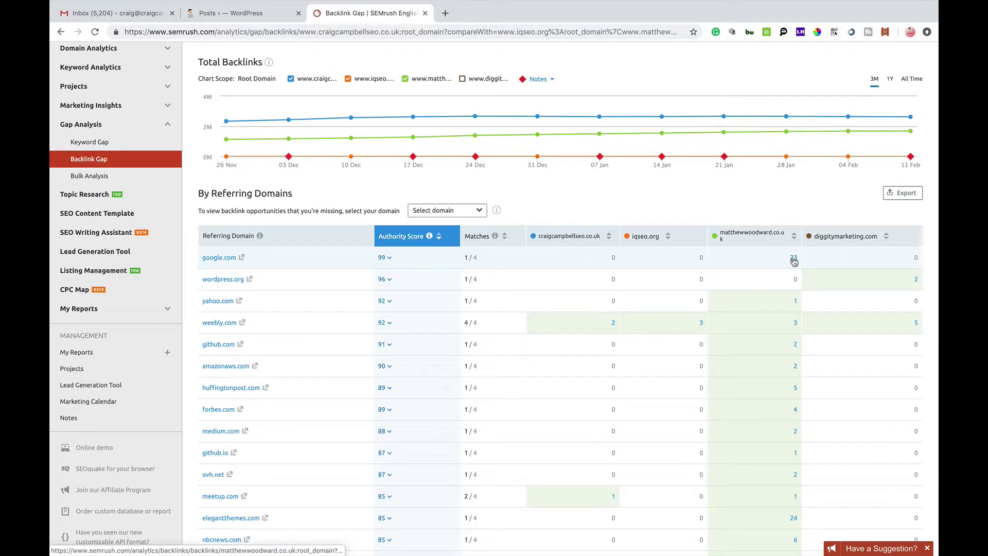
scroll(794, 261, "up", 1, "ctrl")
scroll(795, 261, "up", 4, "ctrl")
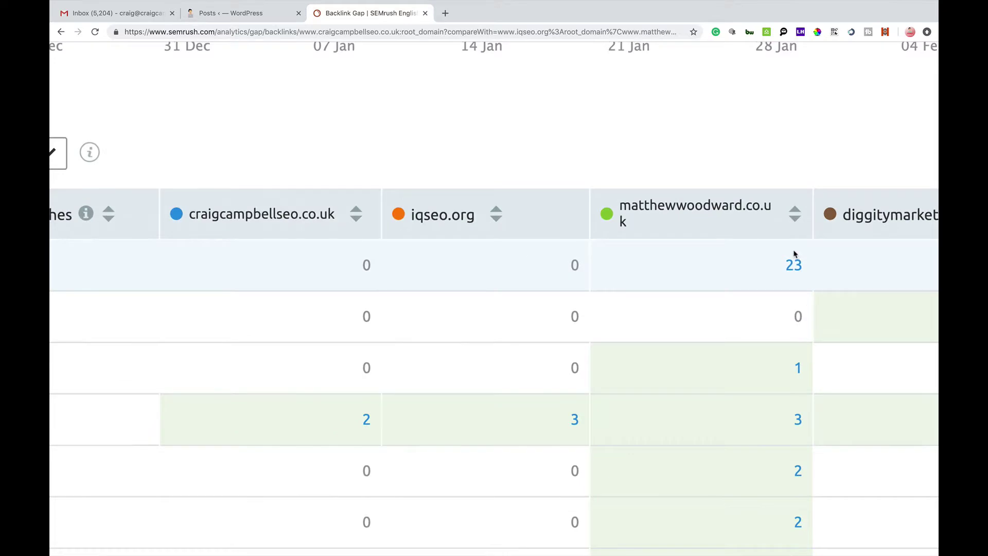
Step: Open matthewwoodward.co.uk's 23 google.com backlinks in a new tab and scroll through them
left_click(794, 265)
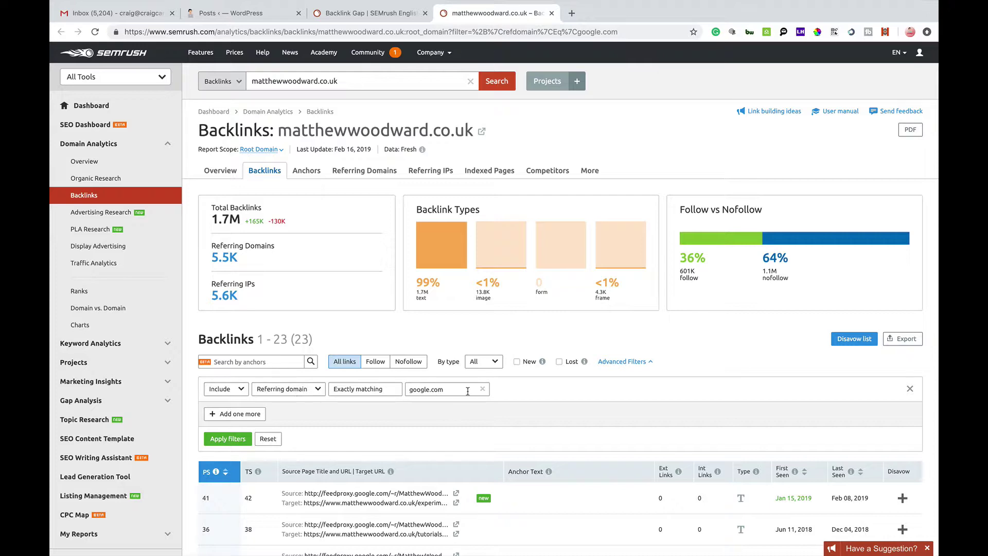
left_click_drag(559, 445, 545, 252)
scroll(558, 530, "down", 5)
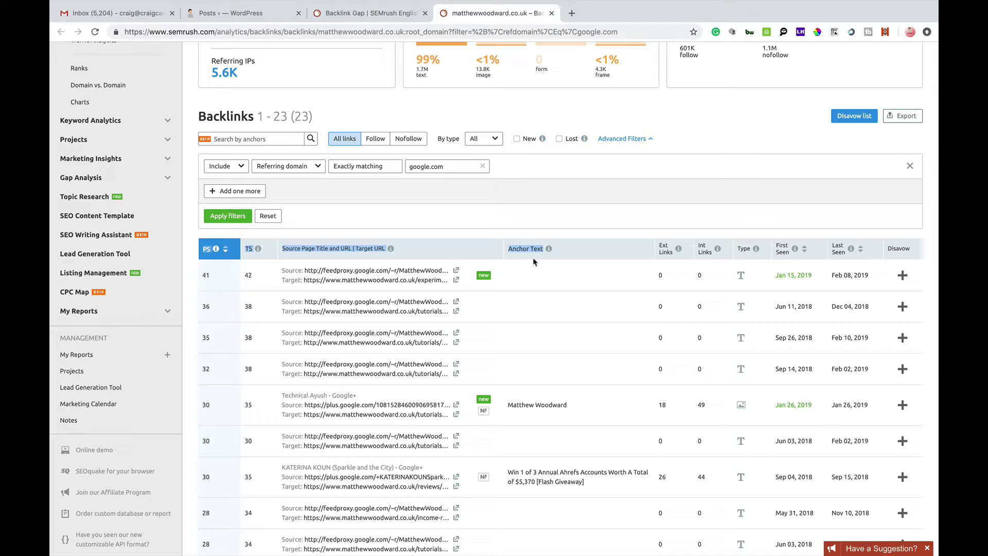
left_click(551, 14)
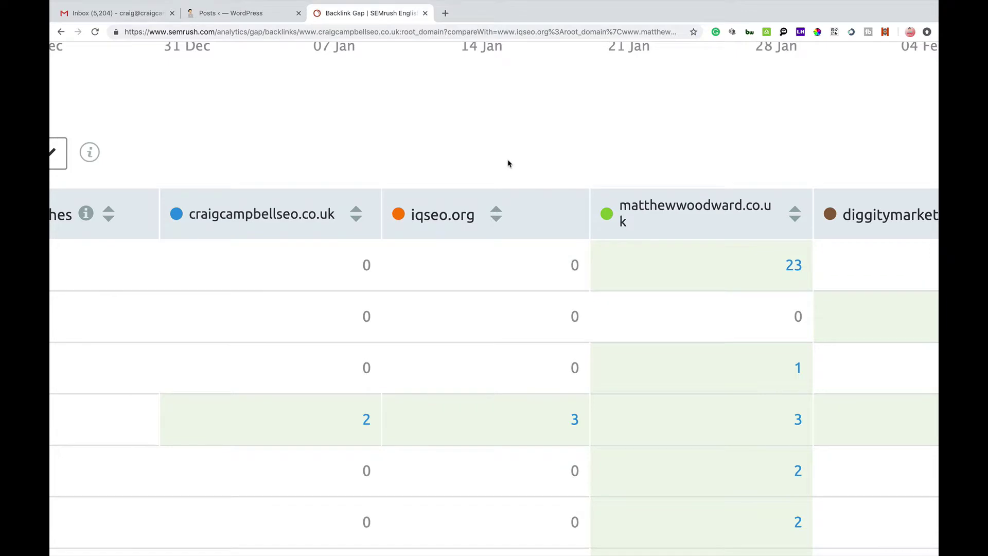
key("ctrl+0")
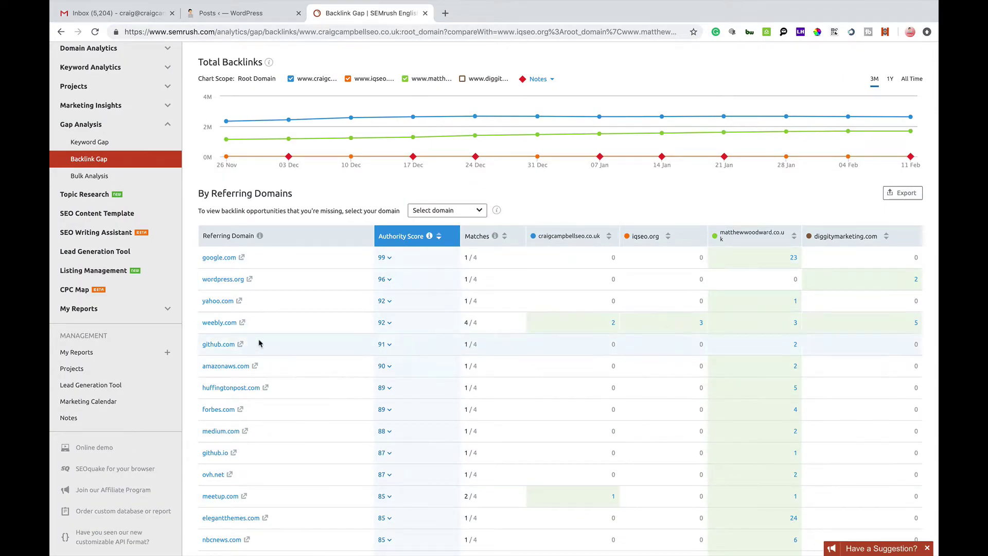
scroll(251, 329, "up", 10)
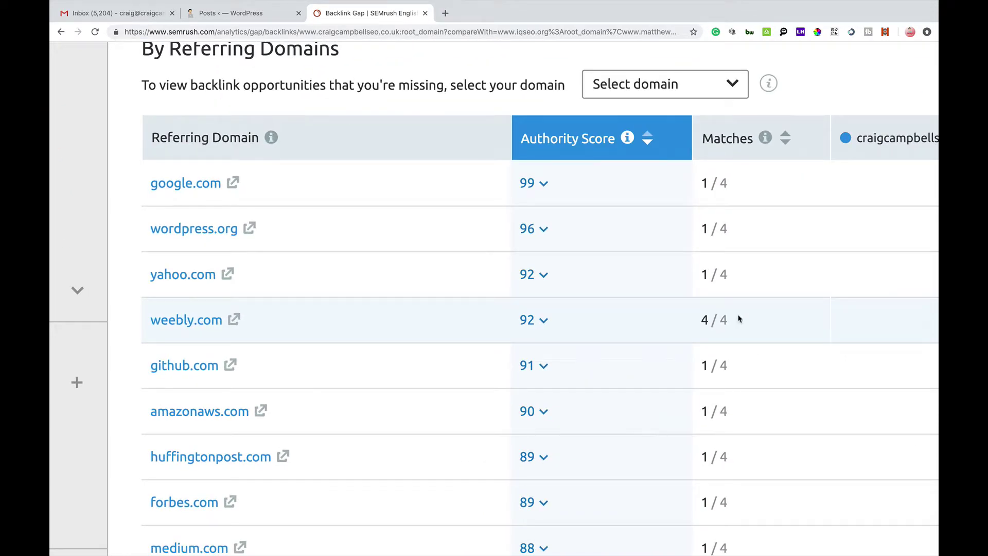
scroll(739, 319, "right", 10)
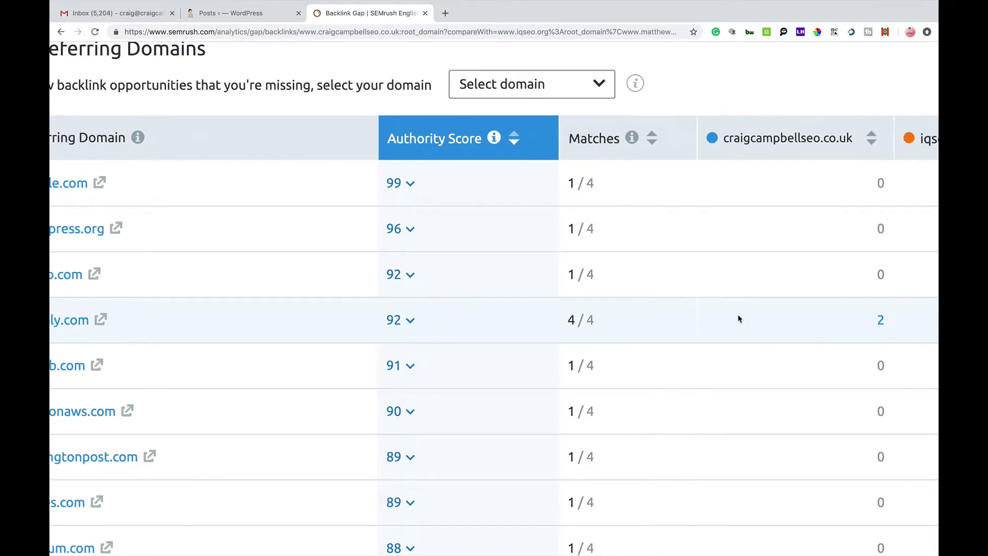
scroll(738, 319, "right", 10)
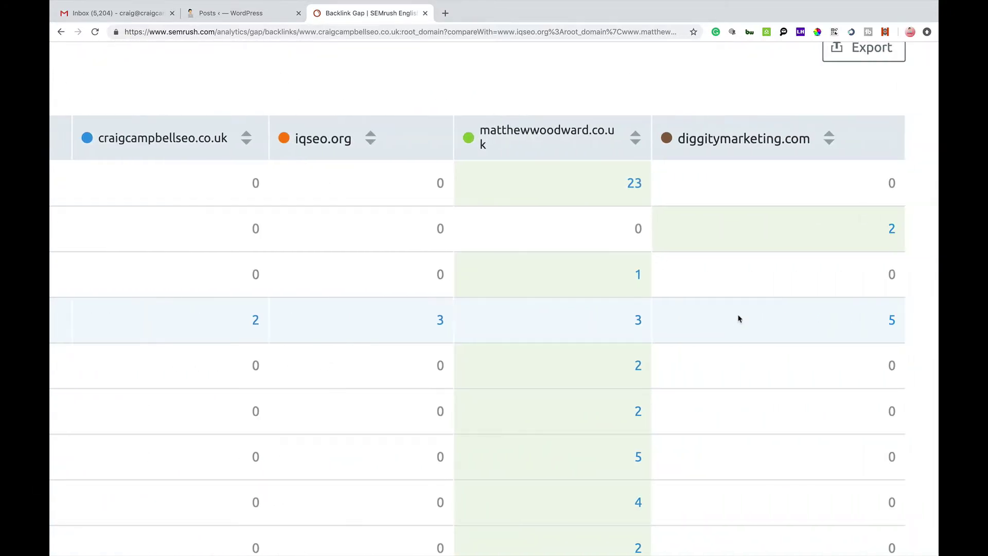
scroll(738, 319, "left", 15)
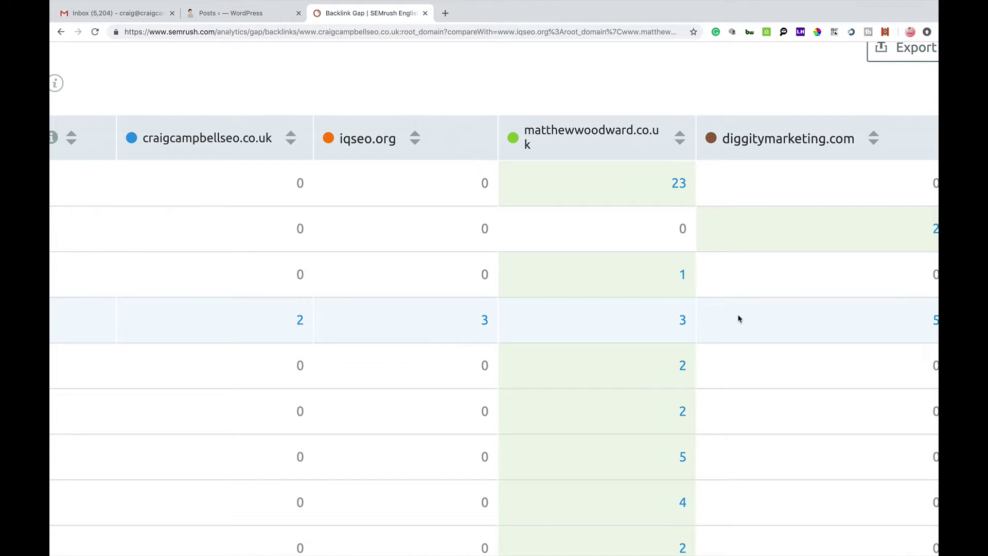
scroll(739, 319, "left", 5)
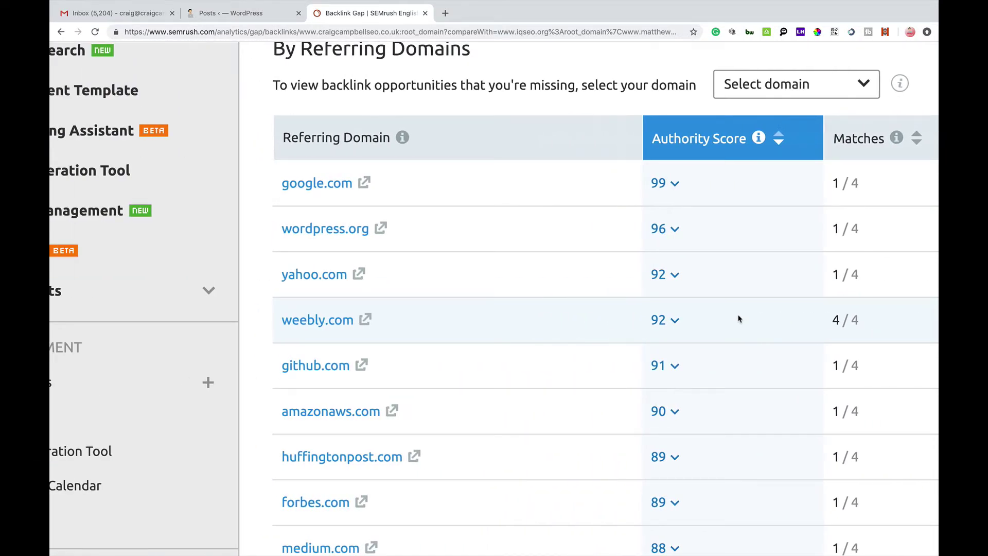
key("super+0")
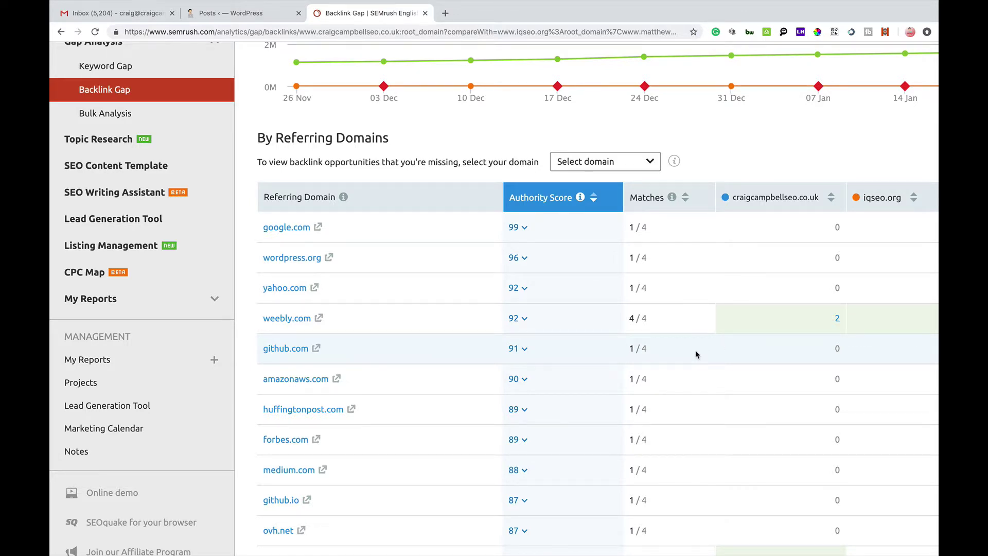
scroll(696, 354, "right", 12)
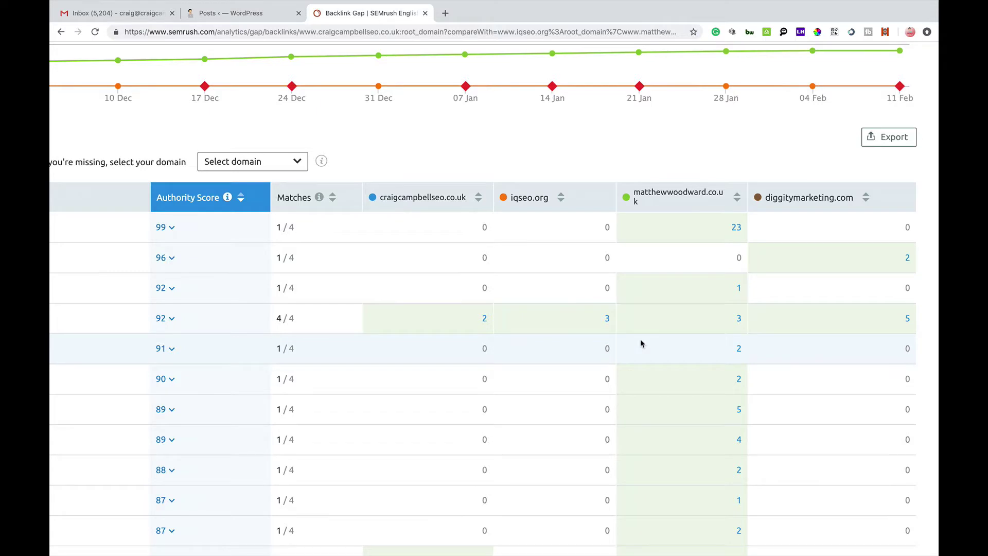
scroll(642, 343, "down", 5)
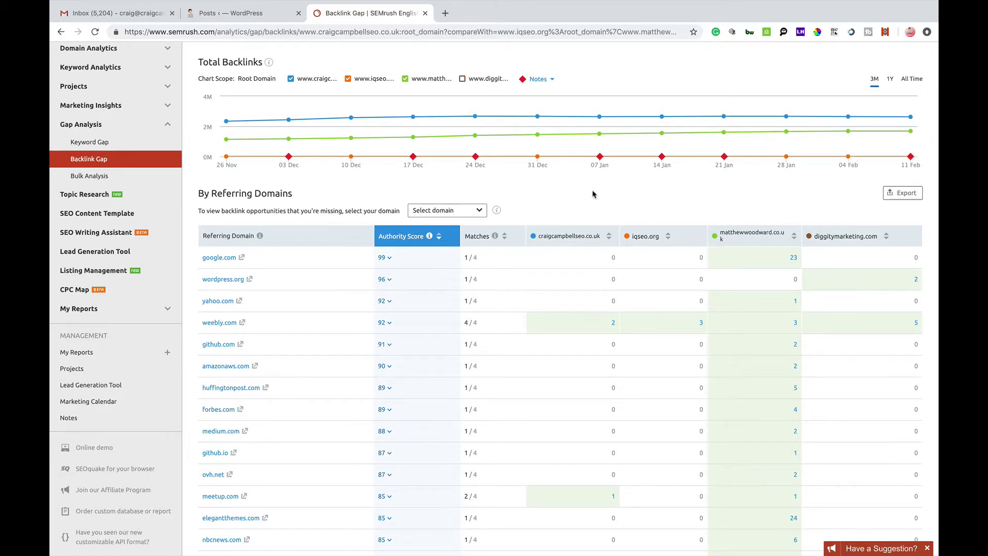
scroll(594, 194, "down", 7)
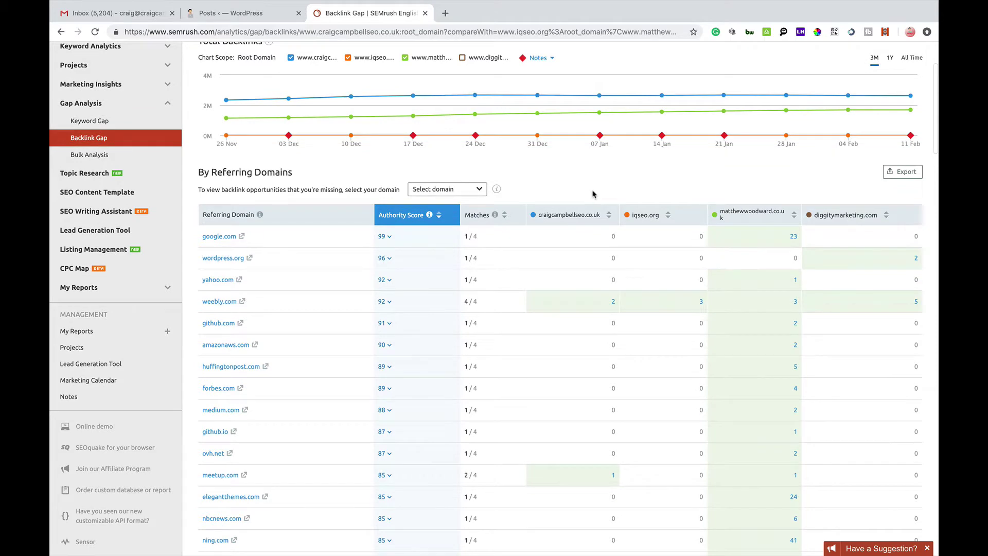
scroll(594, 194, "down", 9)
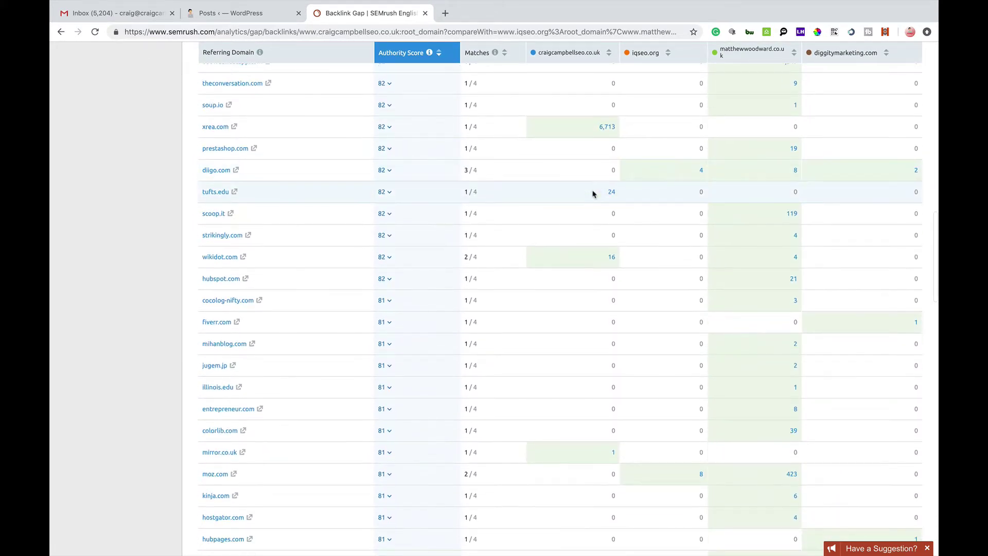
scroll(594, 194, "down", 3)
scroll(594, 194, "up", 4)
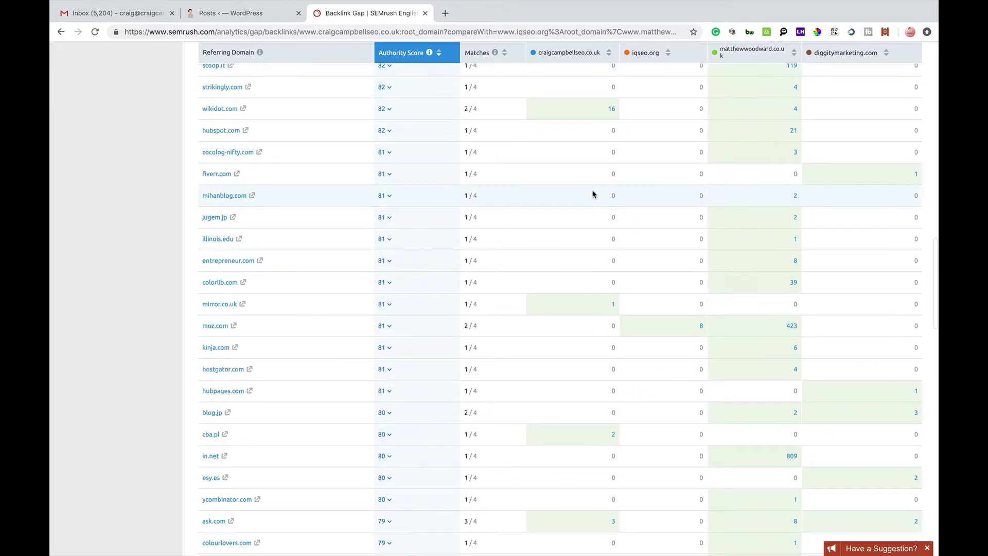
scroll(594, 194, "up", 6)
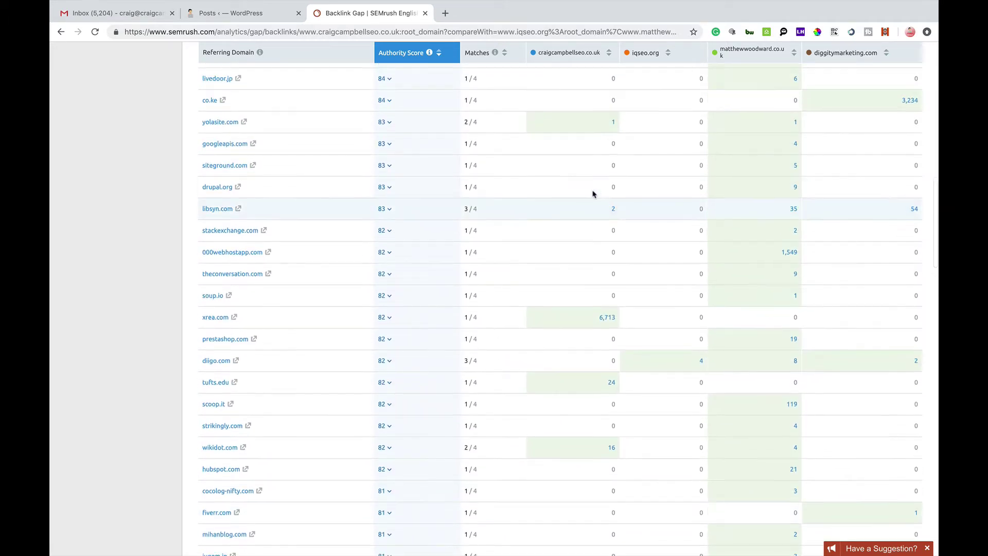
scroll(594, 194, "up", 9)
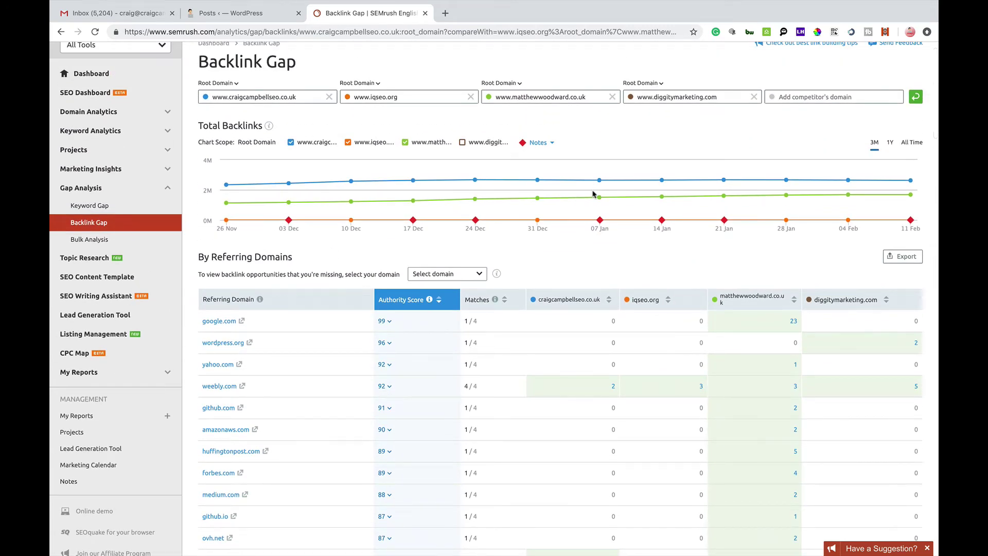
scroll(594, 194, "up", 1)
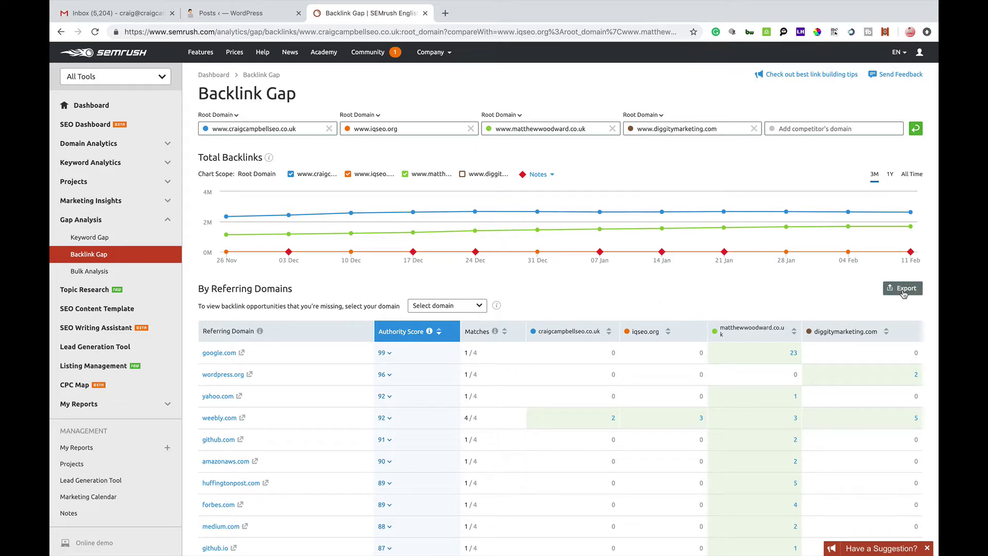
Step: Show the table's Excel/CSV export options, then scroll down through the referring domains and back up
scroll(898, 290, "up", 5)
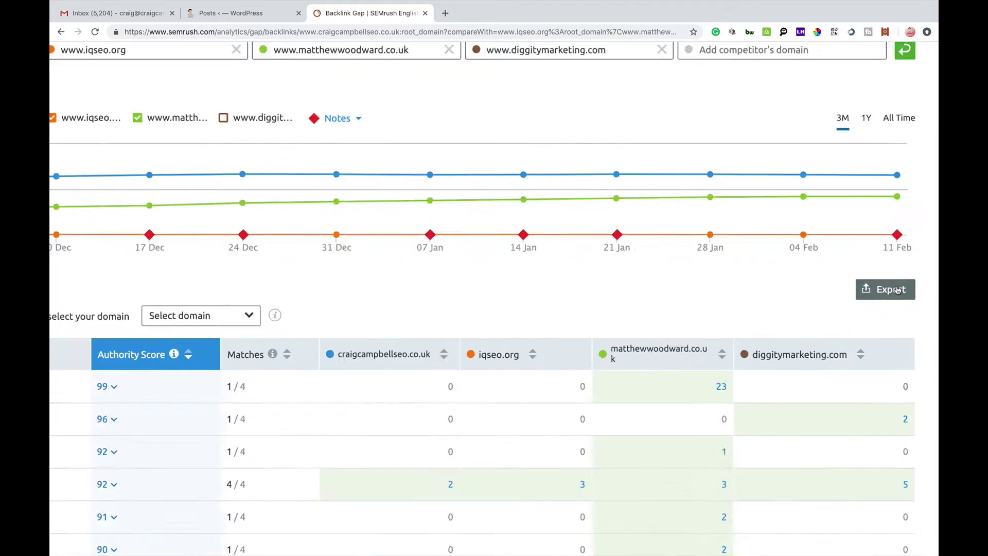
left_click(877, 291)
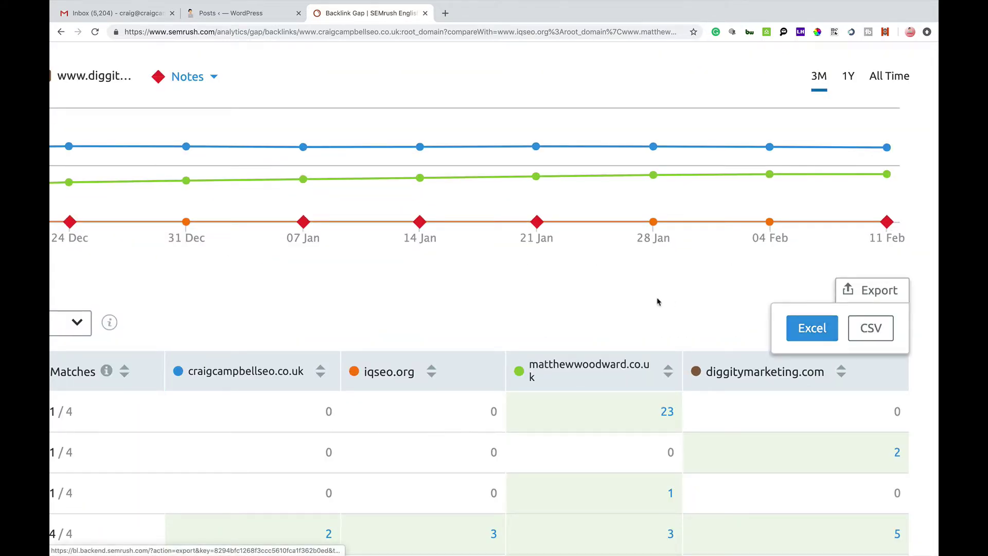
scroll(658, 301, "down", 5)
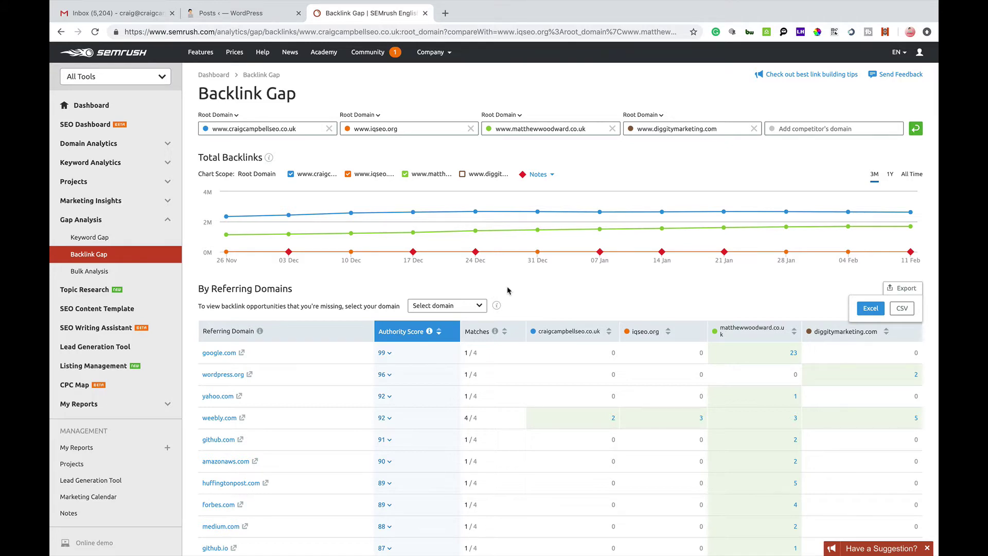
scroll(506, 290, "down", 3)
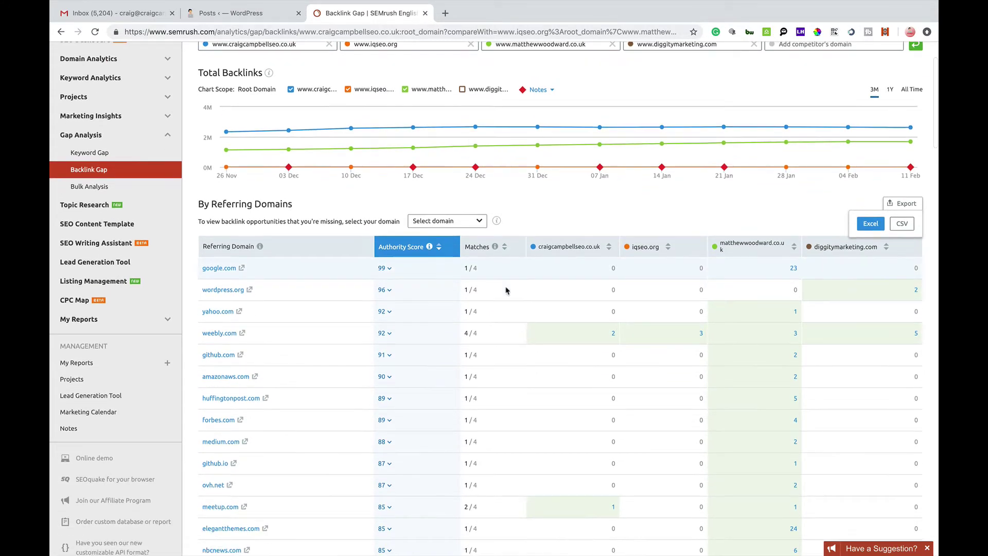
scroll(506, 291, "down", 5)
scroll(506, 290, "down", 5)
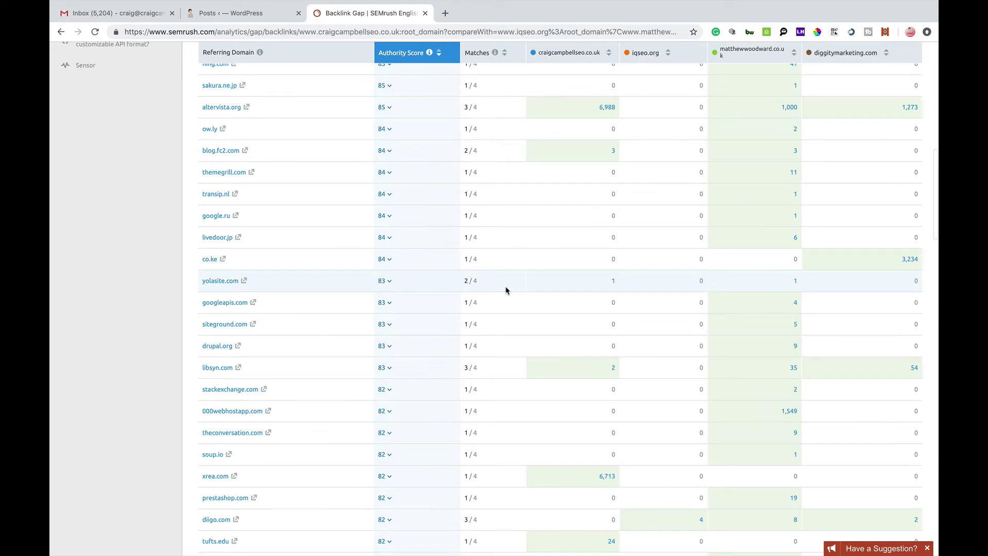
scroll(506, 290, "up", 8)
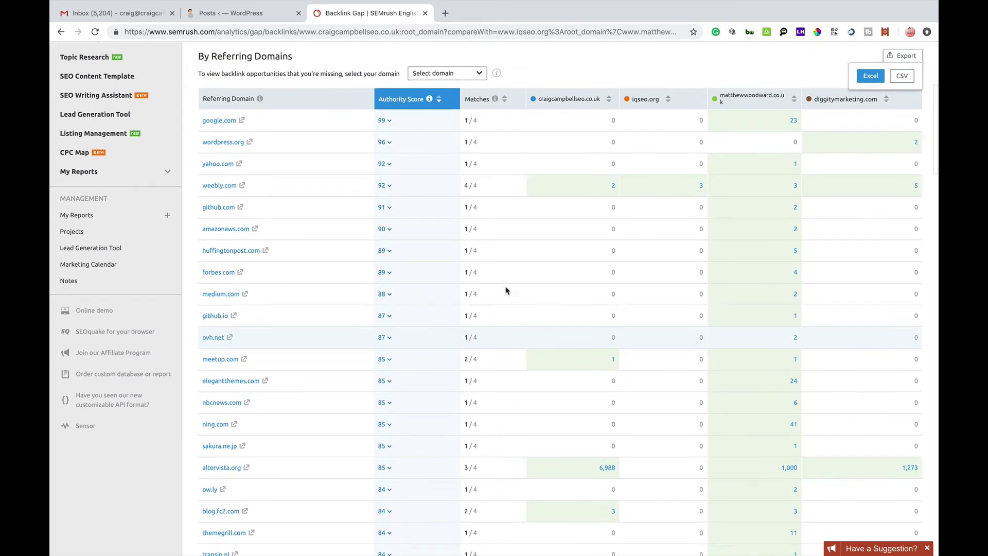
scroll(506, 290, "up", 5)
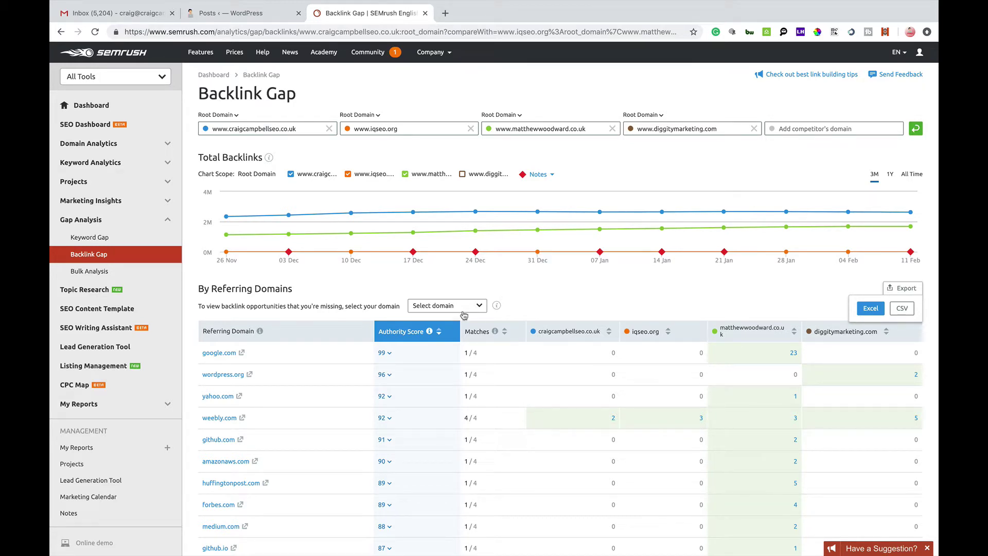
mouse_move(497, 306)
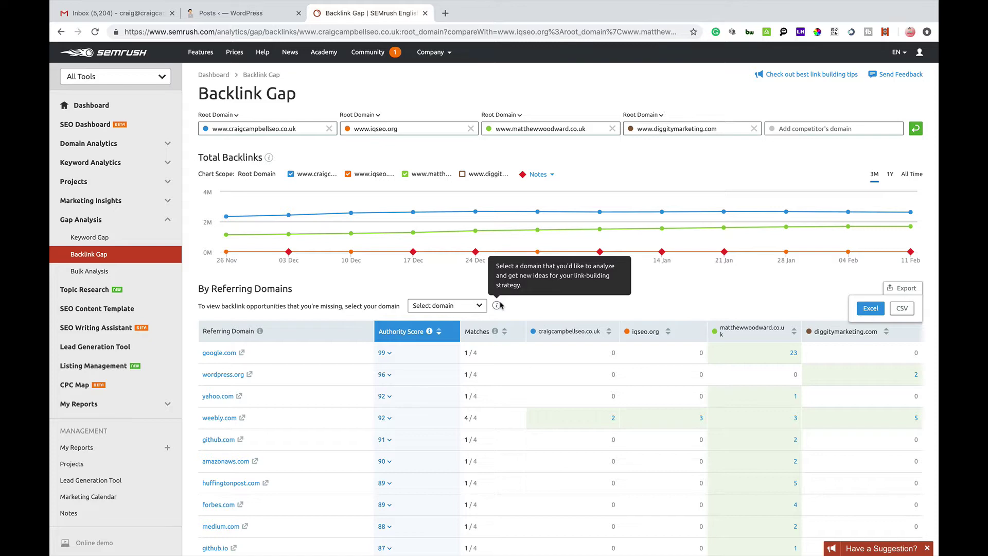
left_click(476, 306)
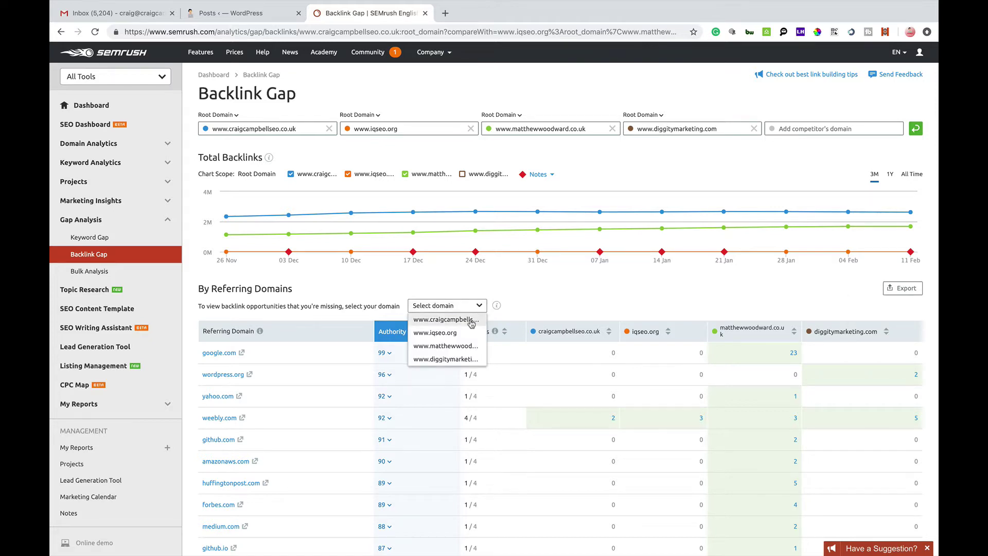
left_click(472, 320)
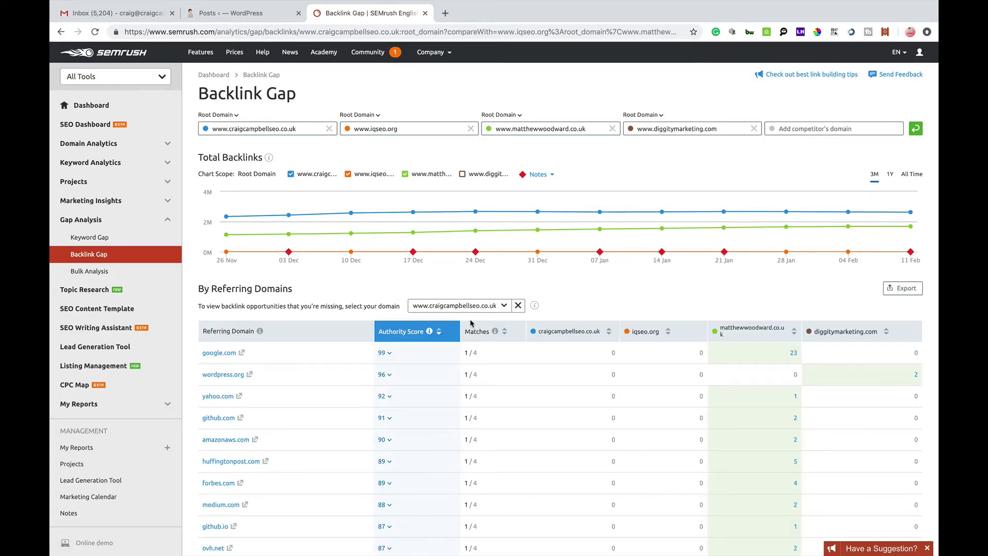
scroll(643, 293, "down", 1)
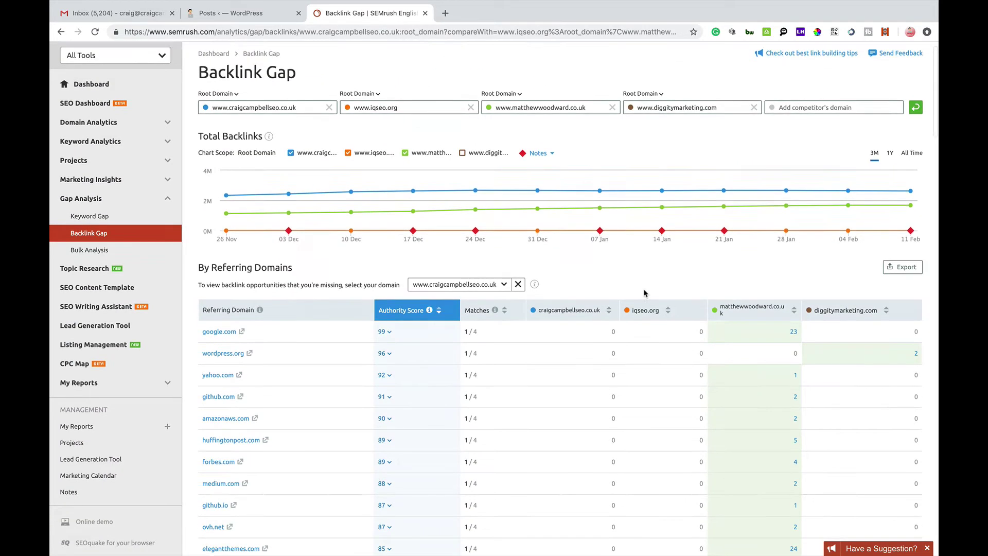
scroll(644, 293, "down", 8)
scroll(643, 293, "down", 10)
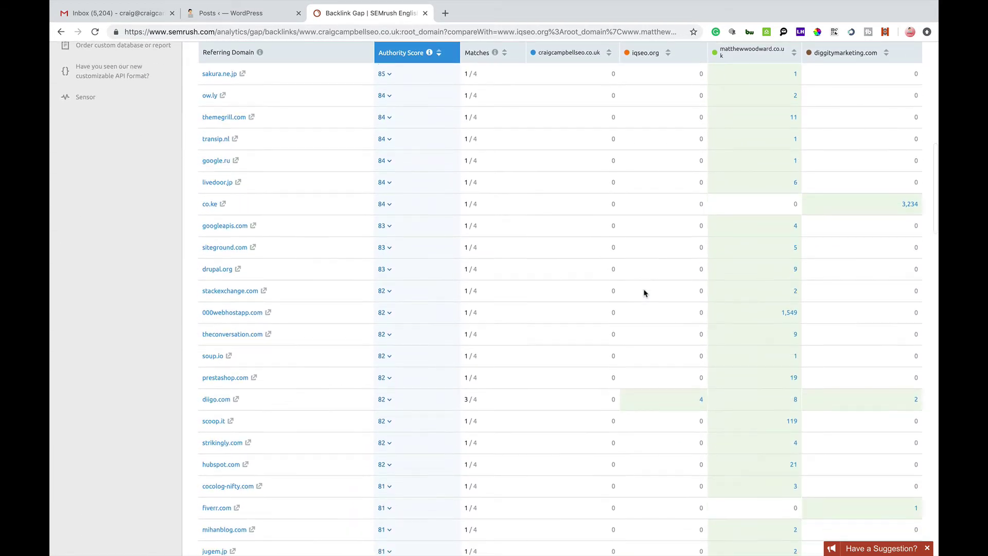
scroll(644, 293, "down", 5)
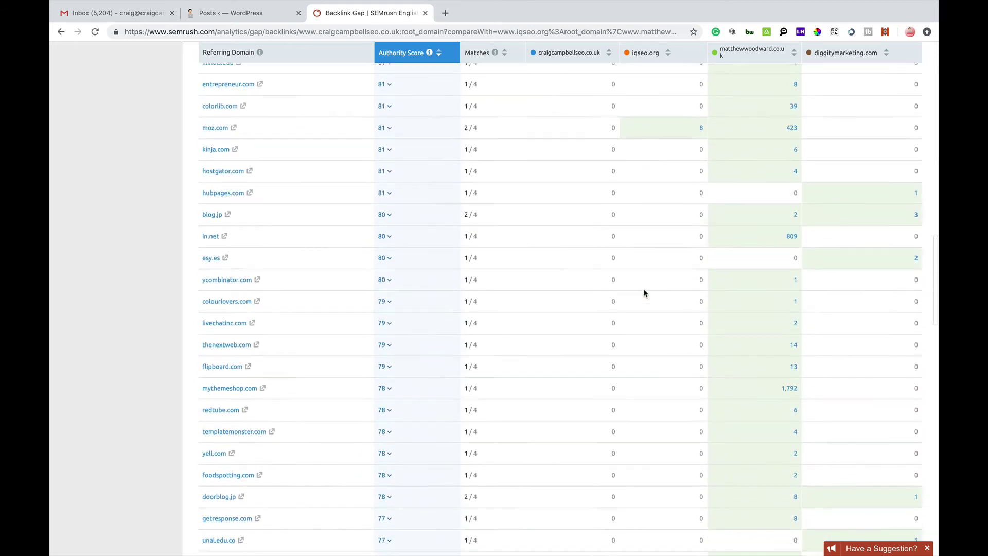
scroll(780, 159, "up", 6)
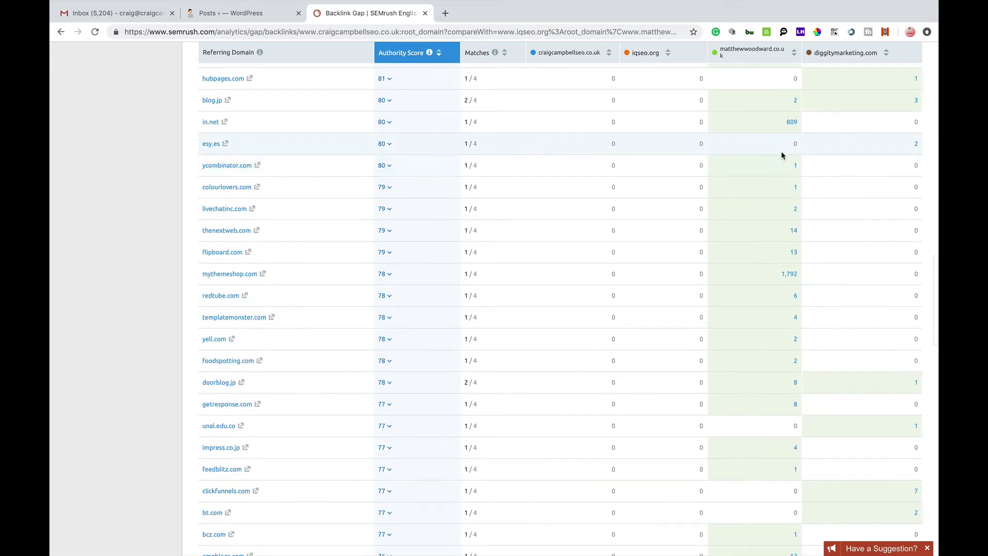
scroll(781, 155, "up", 10)
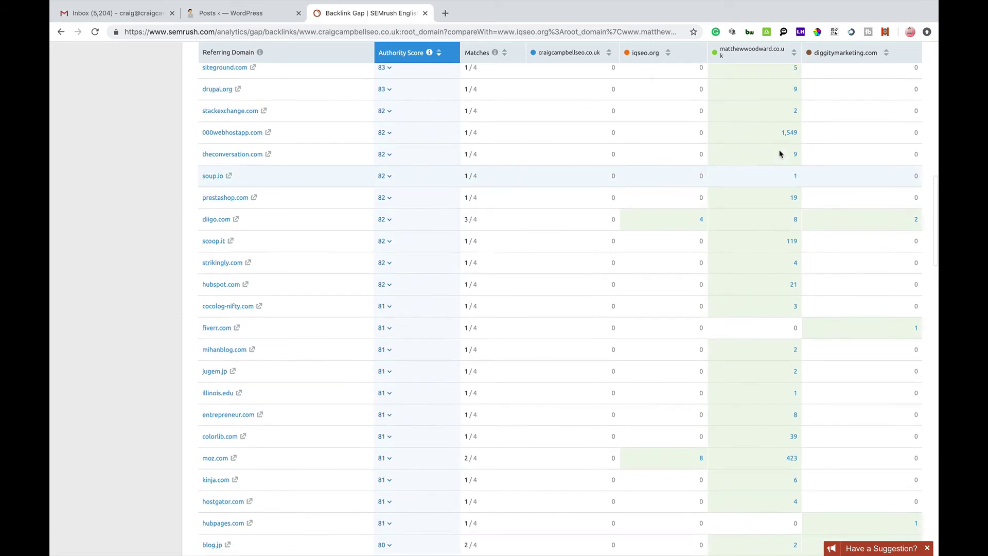
scroll(779, 153, "up", 4)
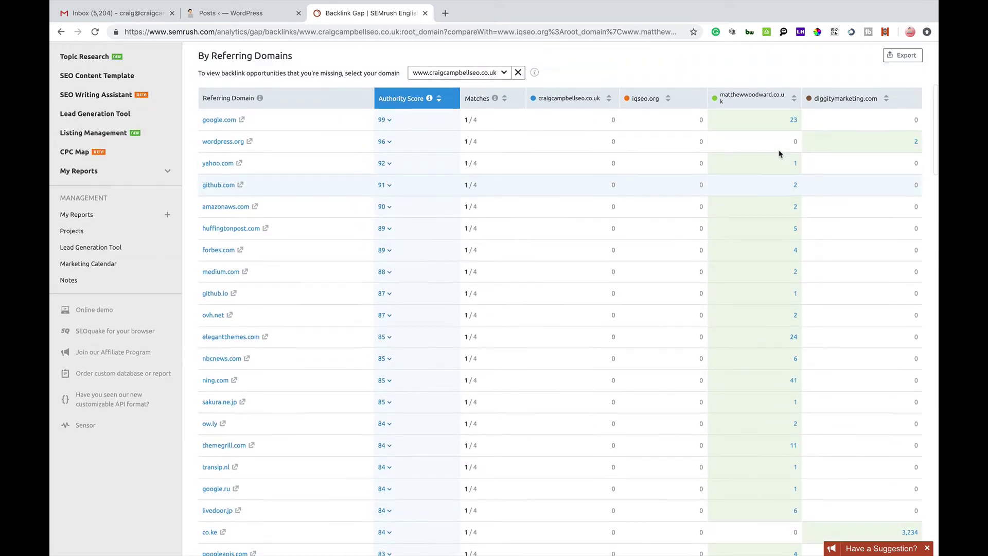
scroll(770, 248, "down", 7)
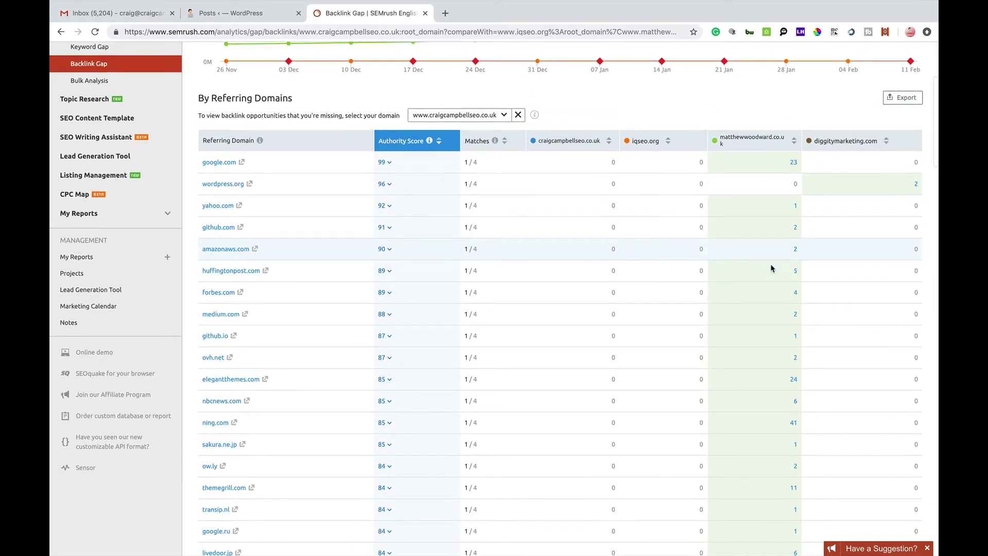
scroll(766, 411, "down", 4)
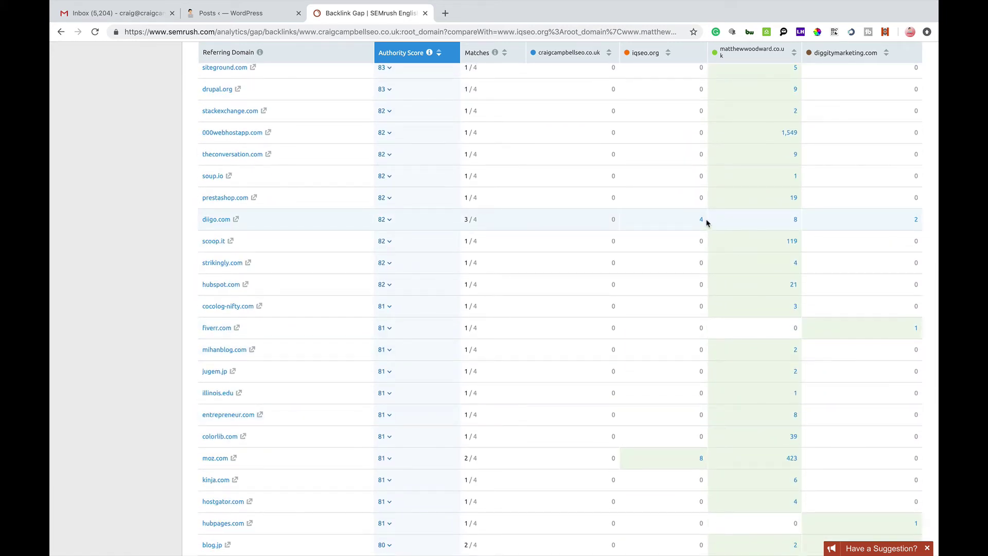
scroll(712, 222, "down", 5)
scroll(707, 223, "down", 11)
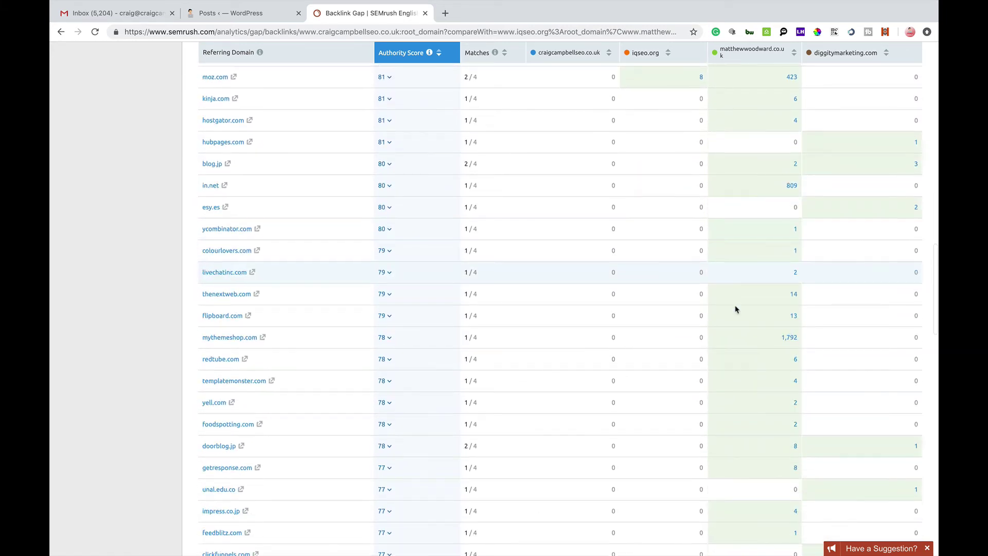
scroll(740, 327, "down", 18)
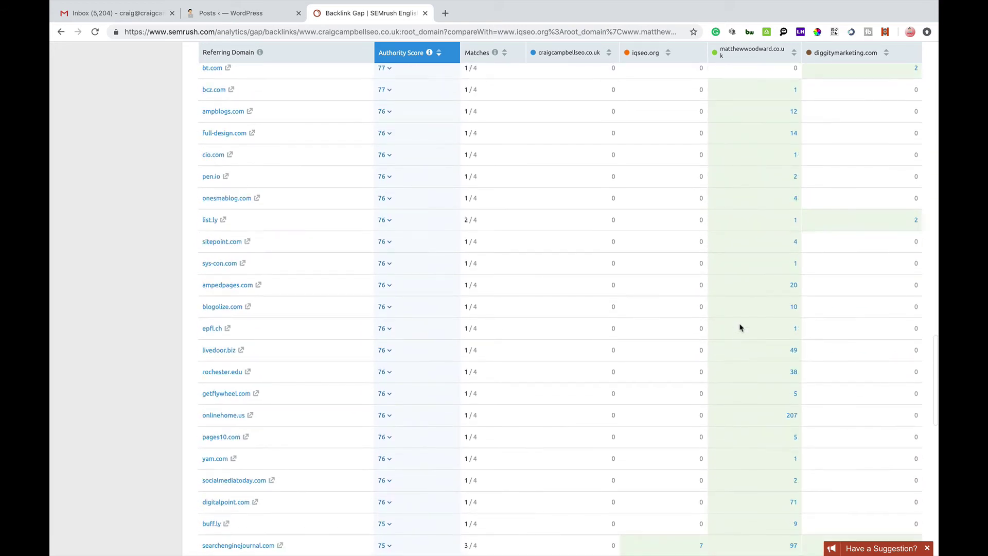
scroll(751, 379, "down", 4)
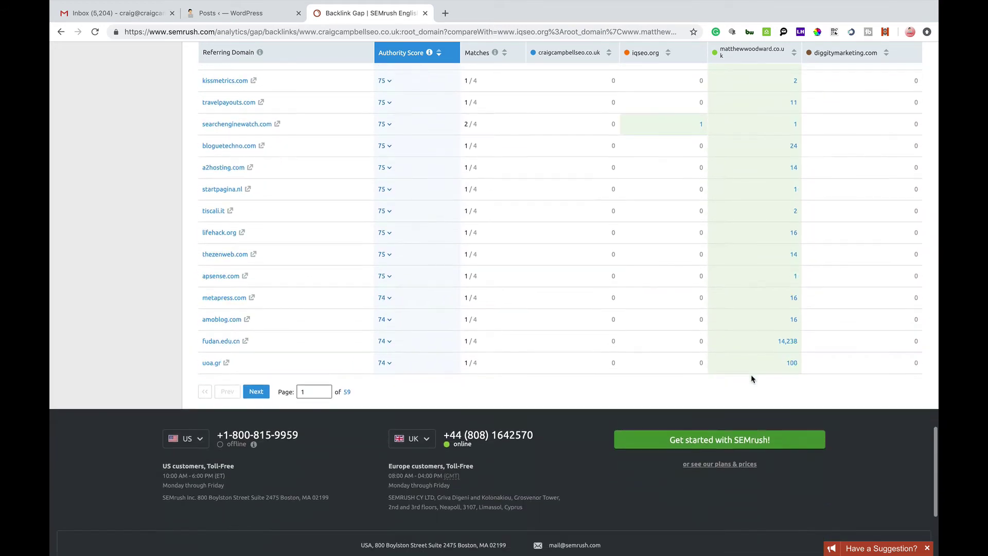
scroll(760, 247, "up", 7)
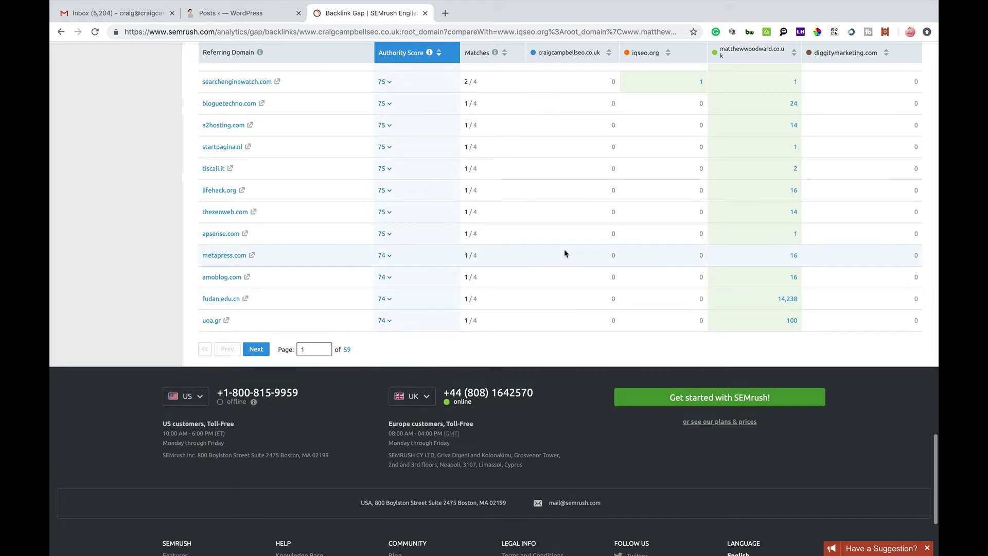
scroll(793, 243, "up", 10)
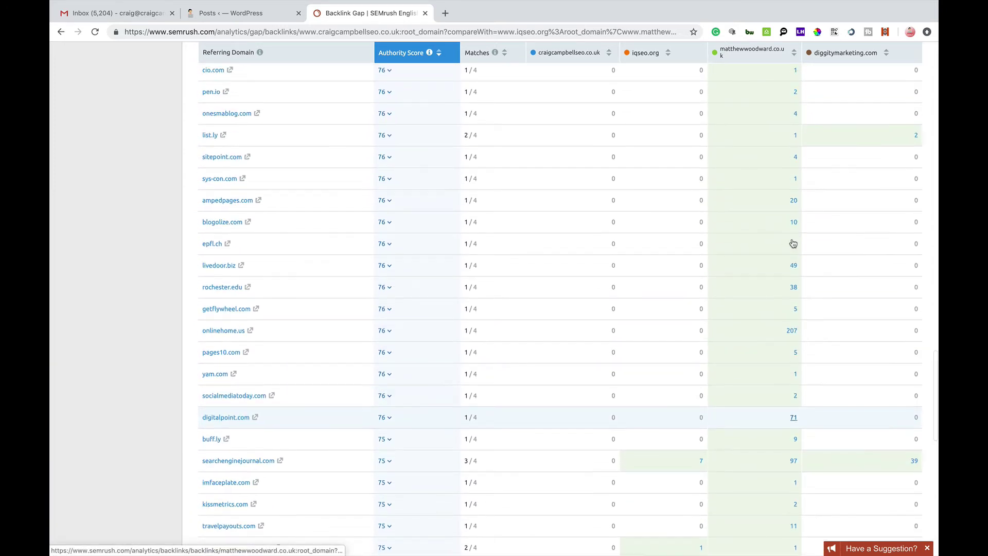
scroll(873, 221, "up", 10)
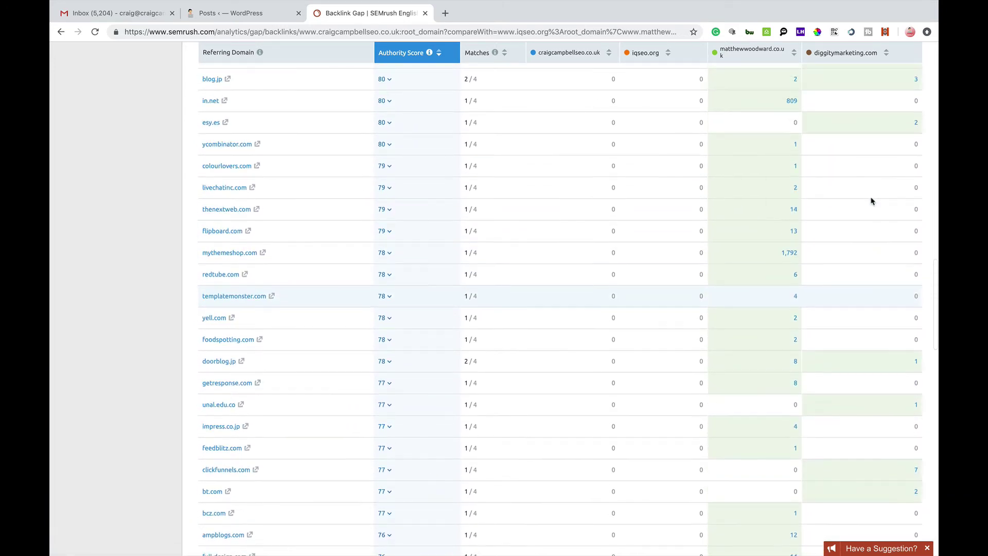
scroll(872, 201, "up", 10)
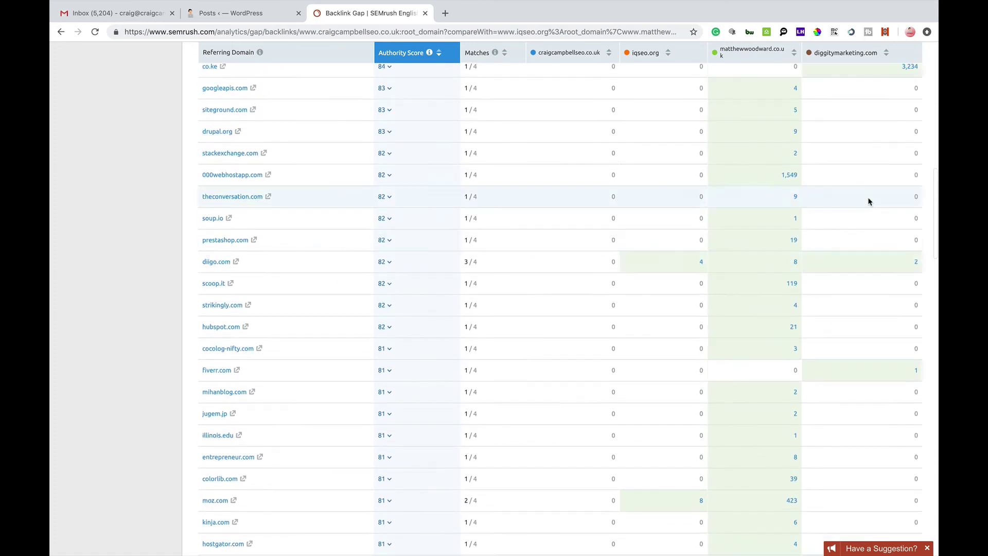
scroll(868, 202, "up", 1)
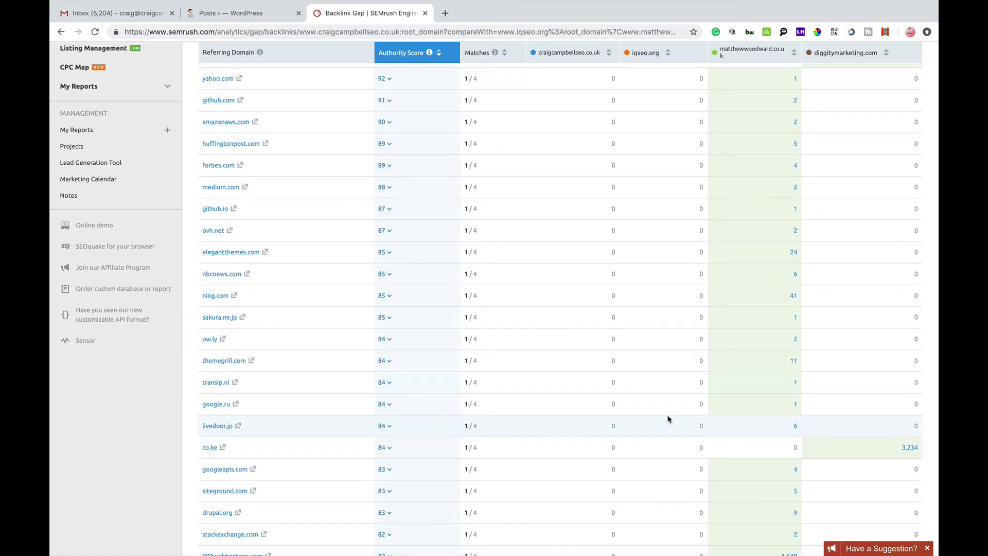
scroll(668, 419, "up", 5)
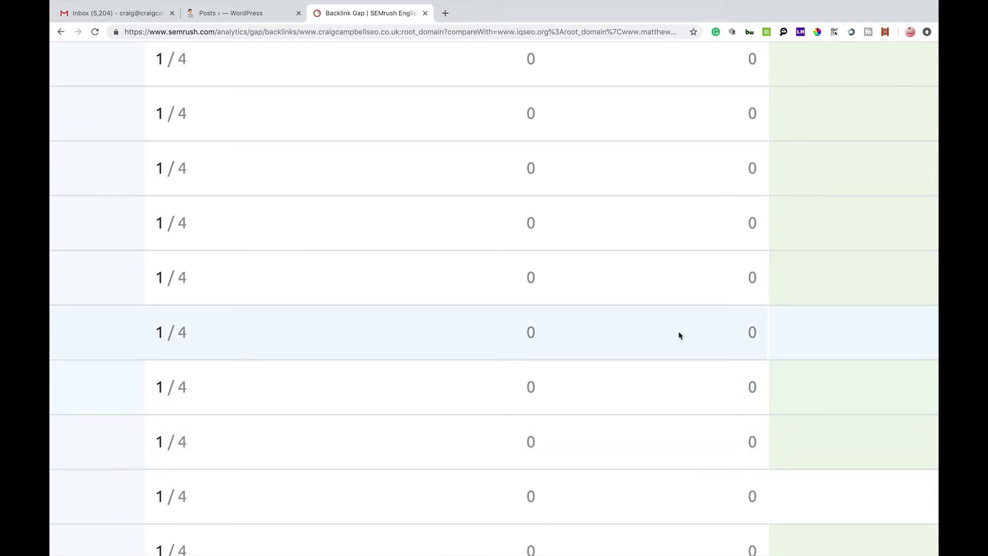
scroll(679, 335, "right", 10)
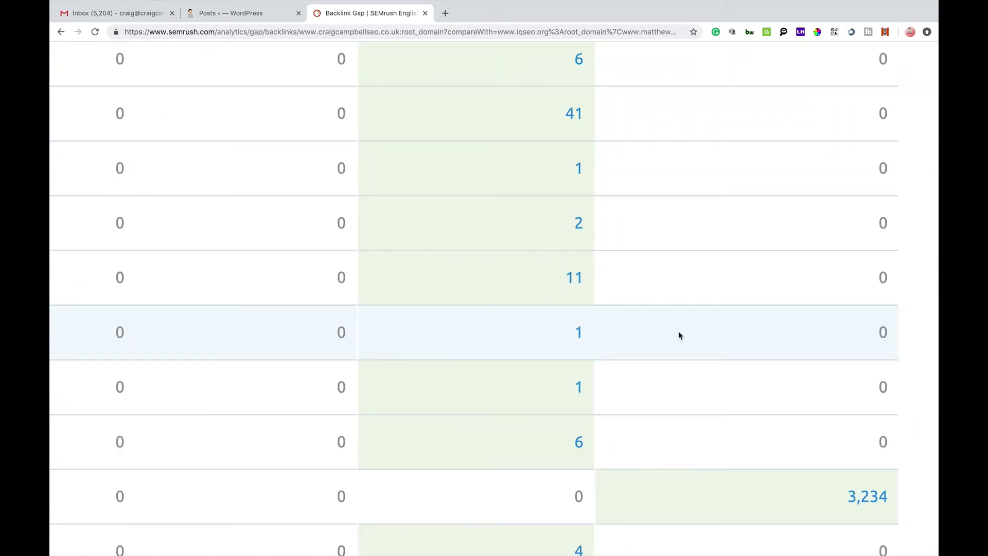
left_click(574, 279)
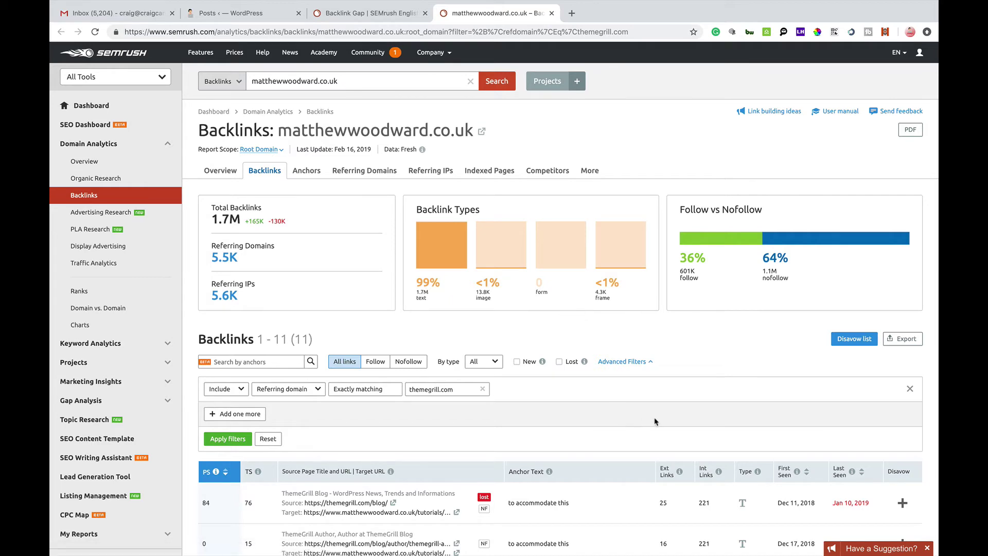
scroll(655, 421, "down", 5)
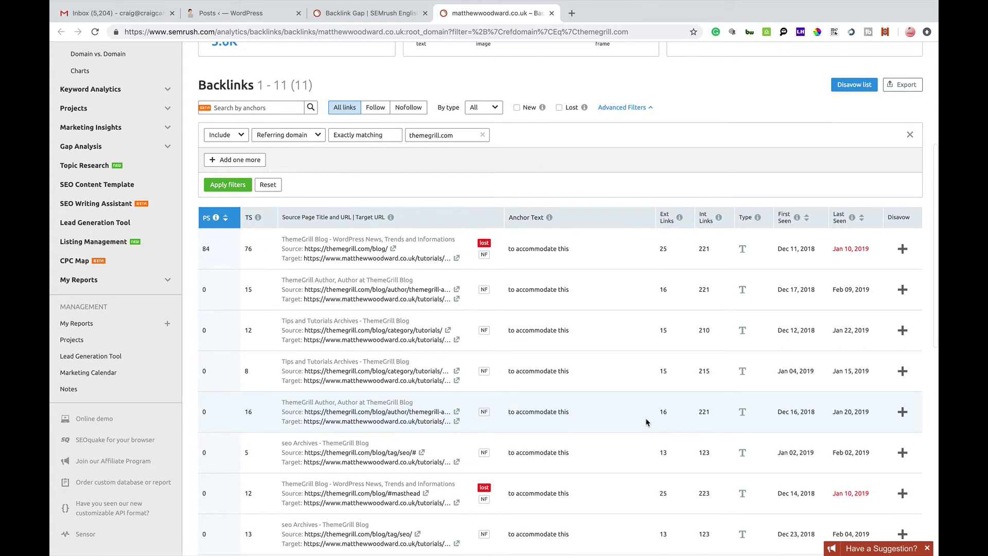
scroll(647, 422, "down", 1)
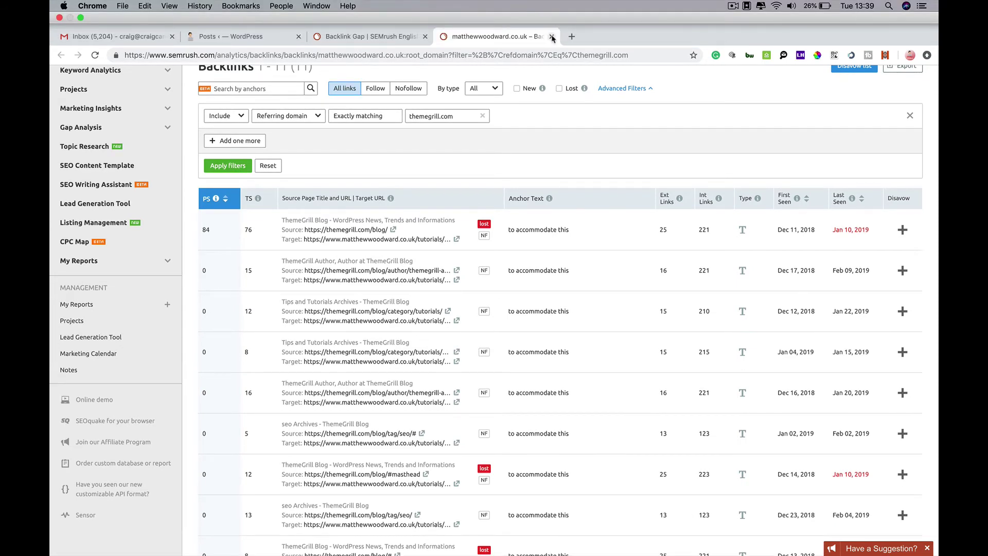
left_click(551, 37)
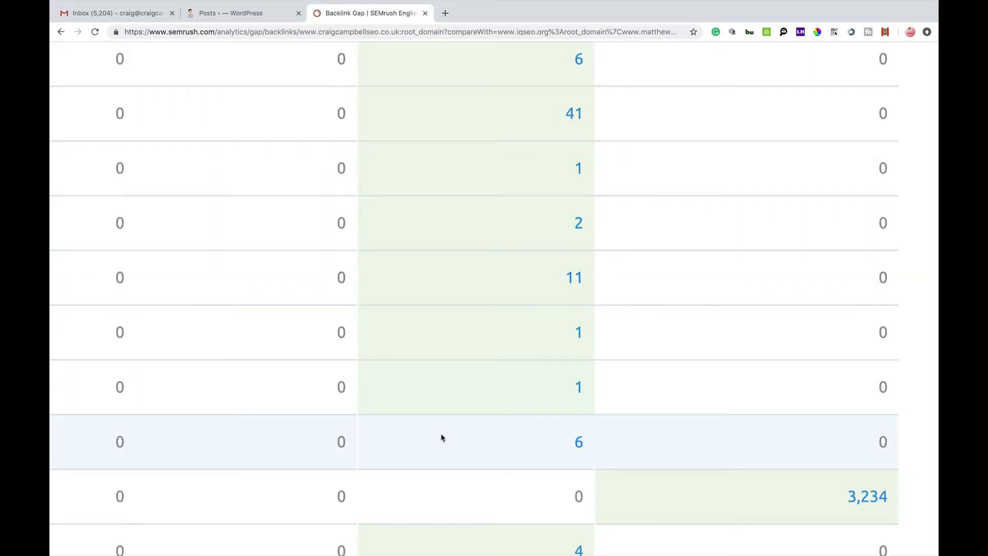
Step: Reset browser zoom to 100% and scroll up to the four compared domains above the table
key("super+0")
scroll(441, 434, "up", 5)
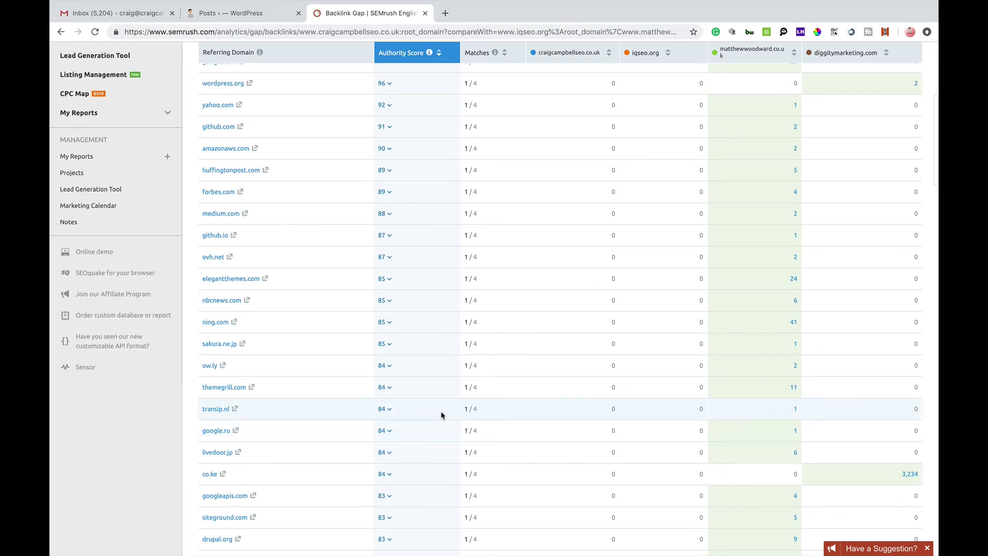
scroll(441, 414, "up", 3)
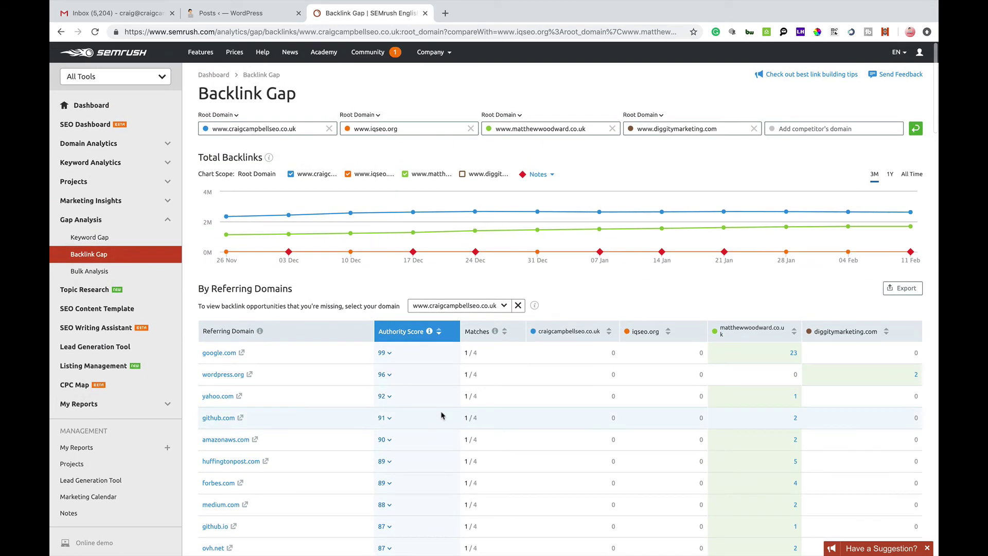